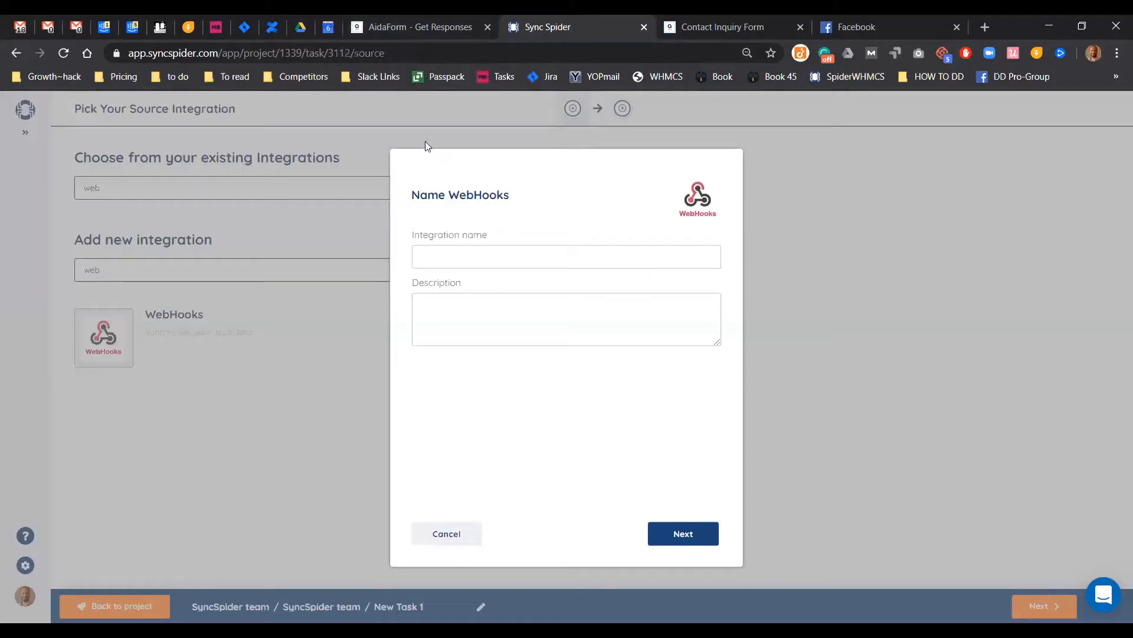
- Name the new WebHooks integration "Aida form example" and continue to its setup
click(450, 254)
text(Ad)
key(BackSpace)
text(ida form)
text( examp)
text(ple)
click(683, 533)
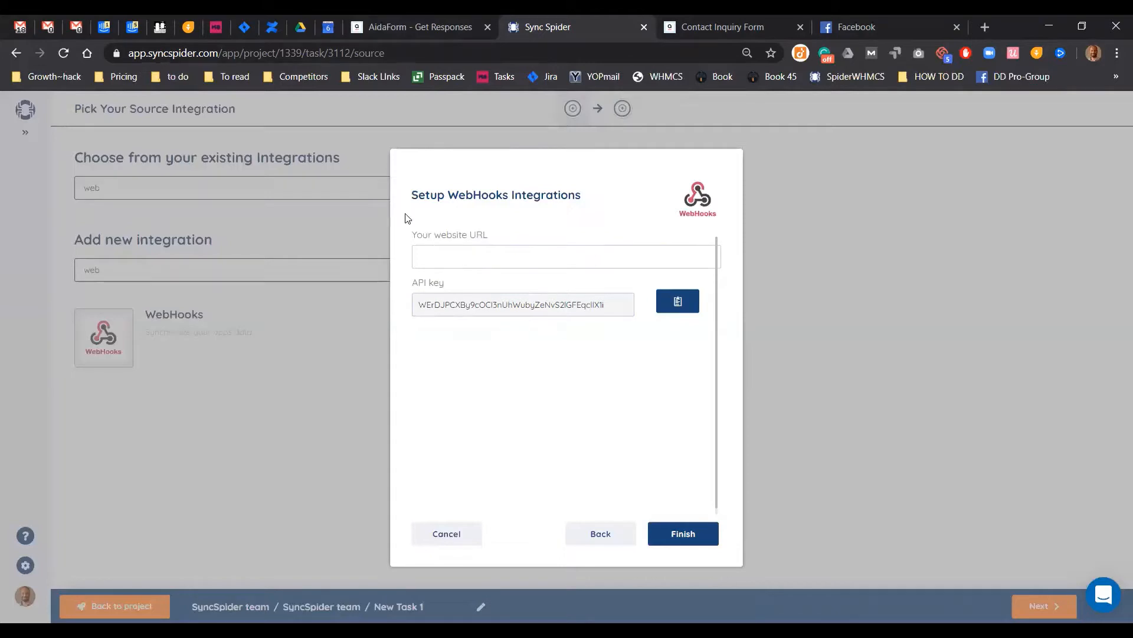
- Switch to AidaForm and copy the public link of the Contact Inquiry Form from its publishing settings
click(418, 26)
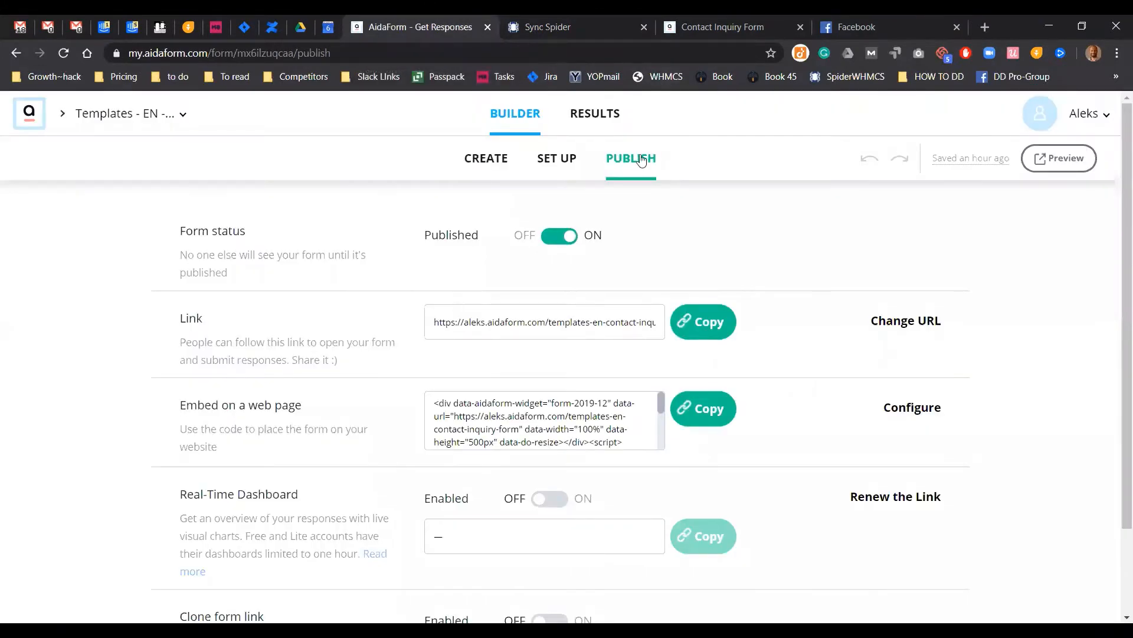
click(478, 162)
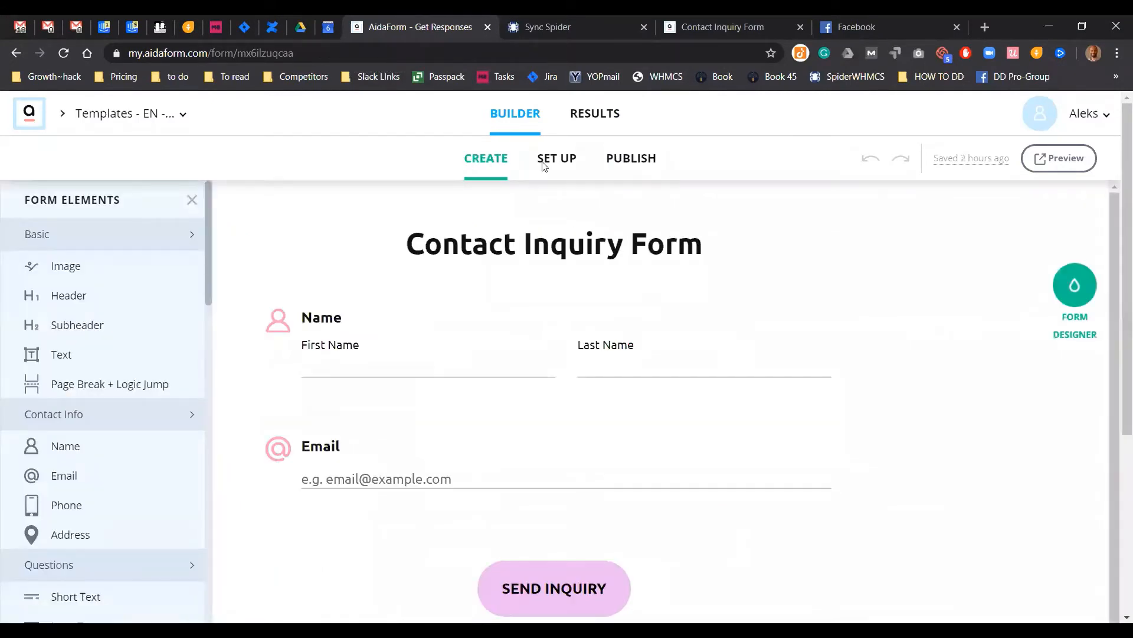
click(555, 160)
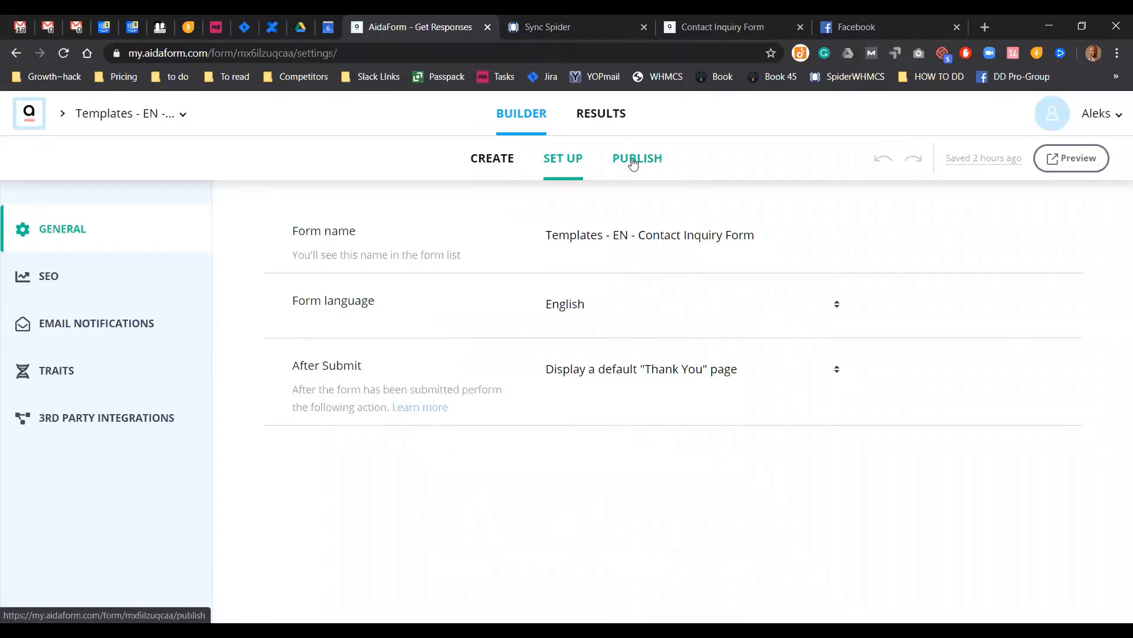
click(633, 163)
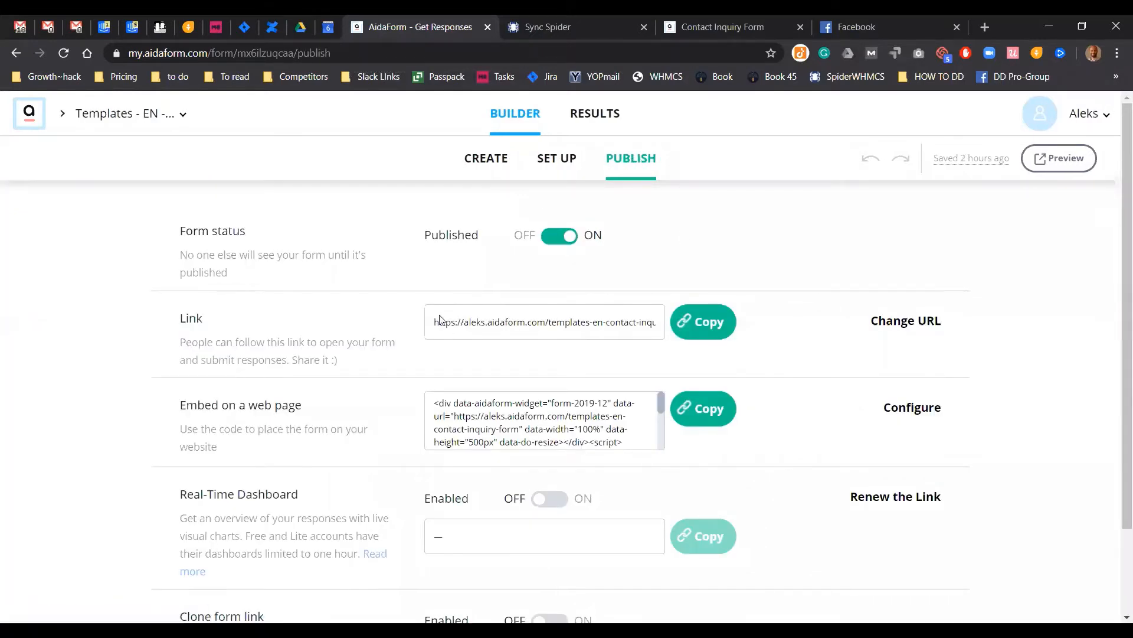
click(702, 325)
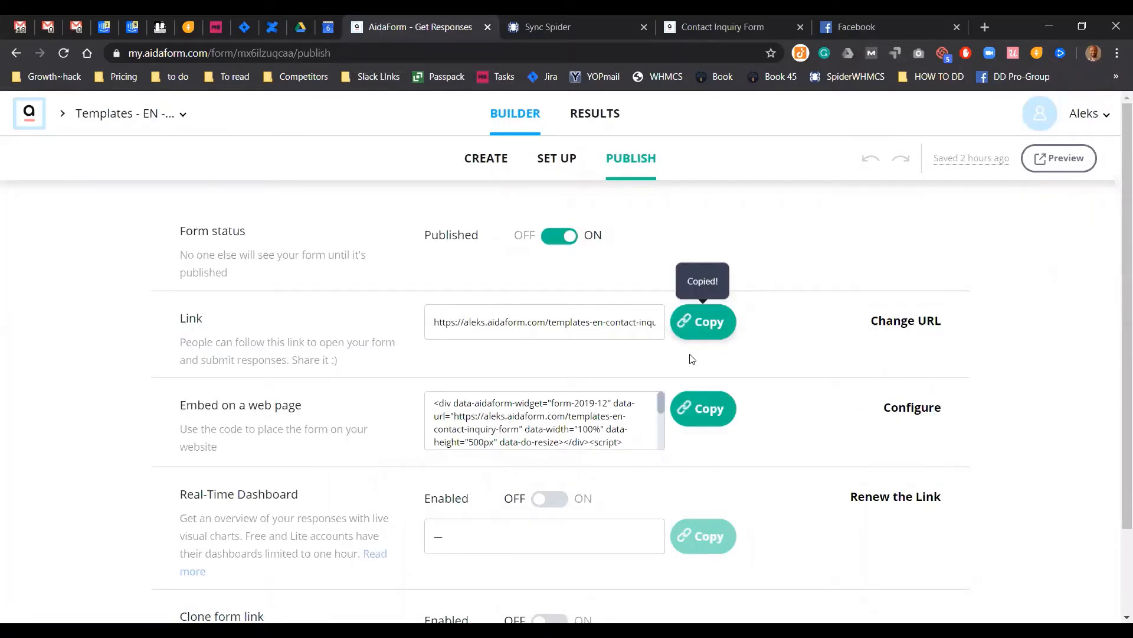
- Back in SyncSpider, enter the copied form link as the website URL and finish creating the WebHooks integration
click(564, 30)
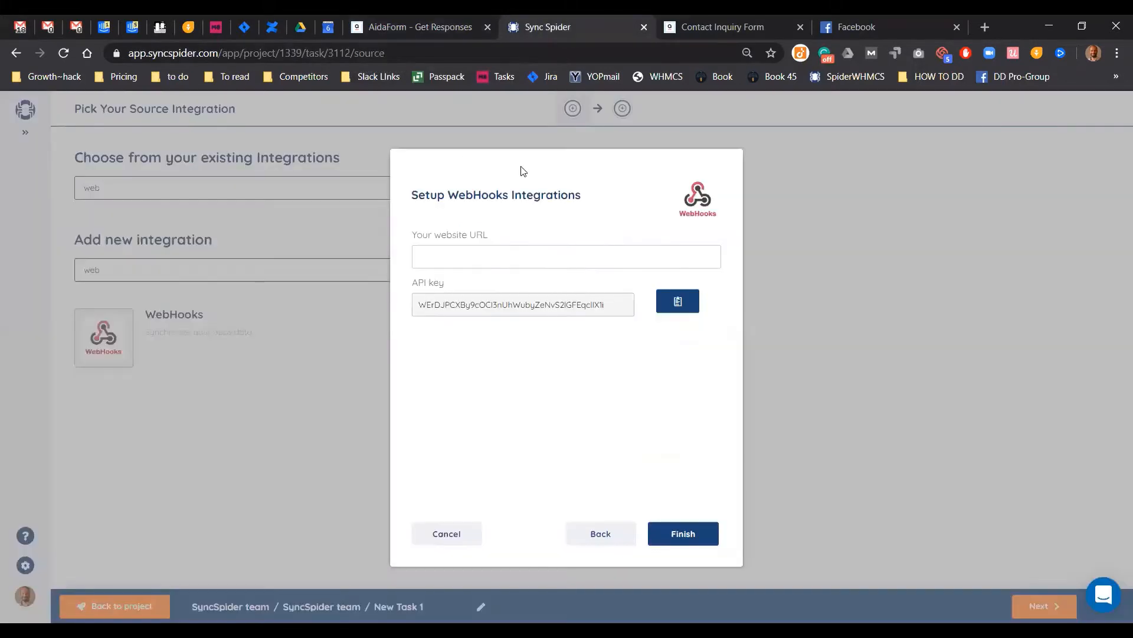
click(490, 261)
key(ctrl+v)
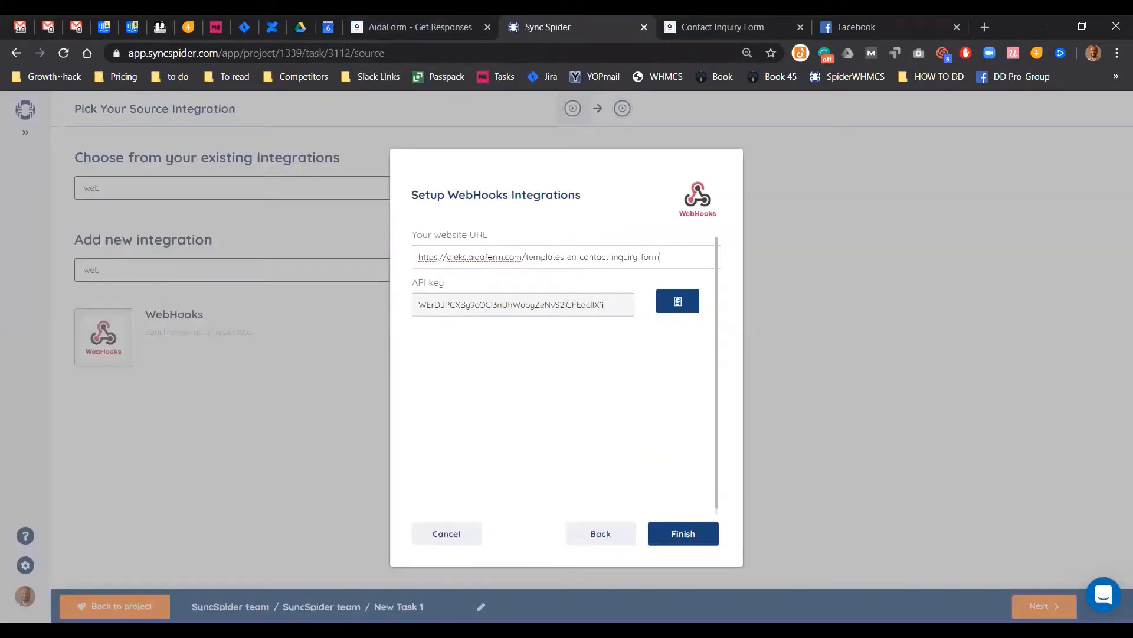
click(695, 539)
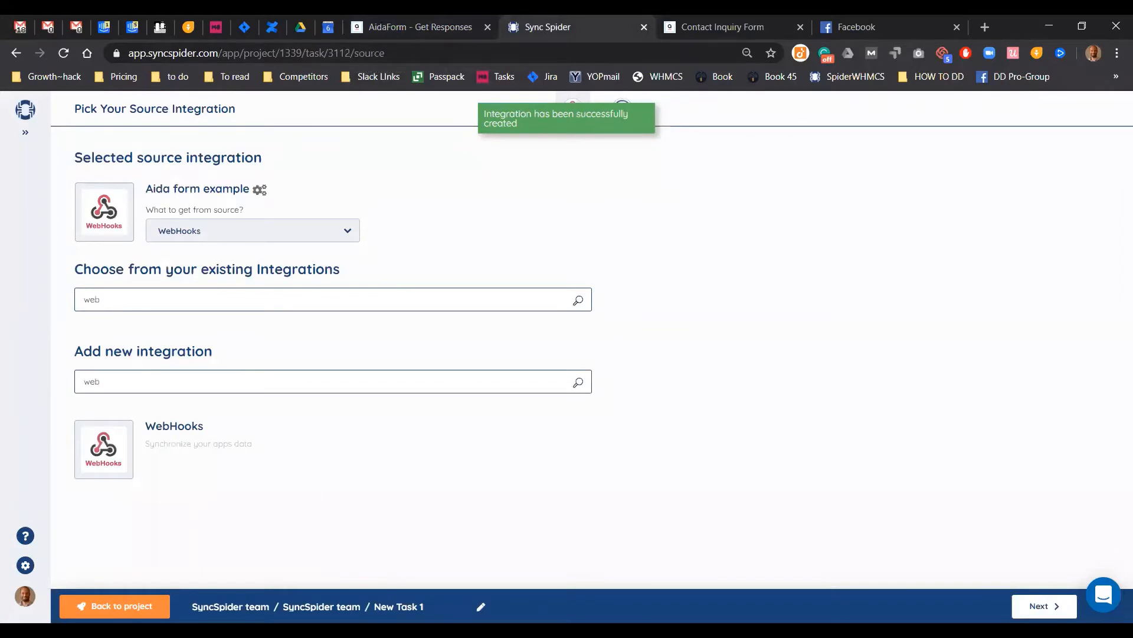
- Choose the existing Google Sheets drive integration as the task's target and proceed to the source configuration
click(1044, 606)
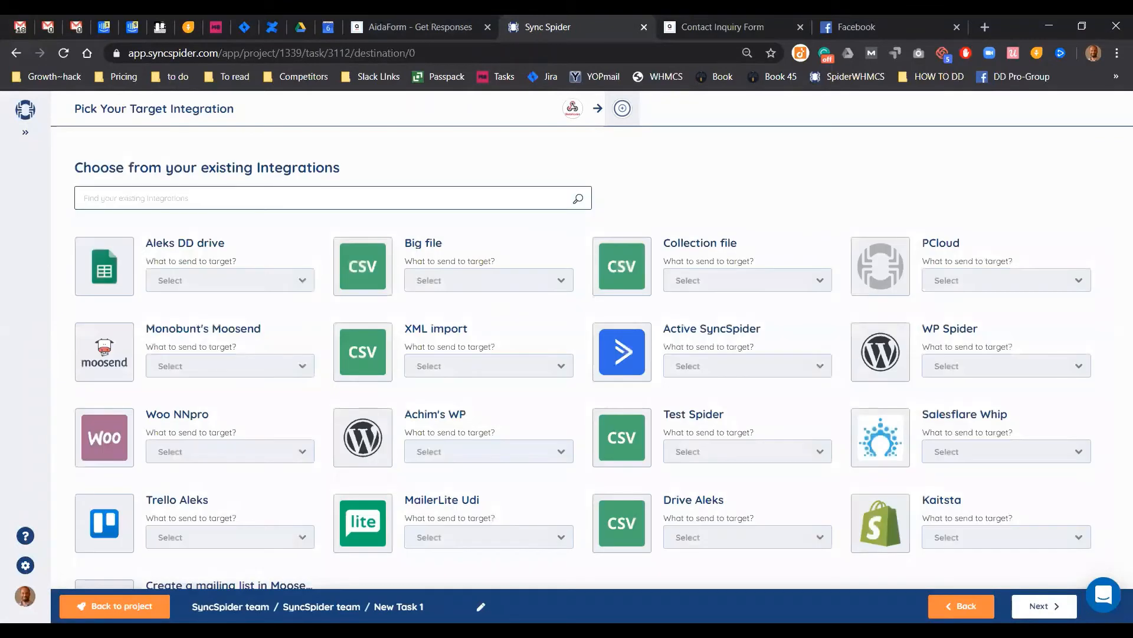
click(202, 256)
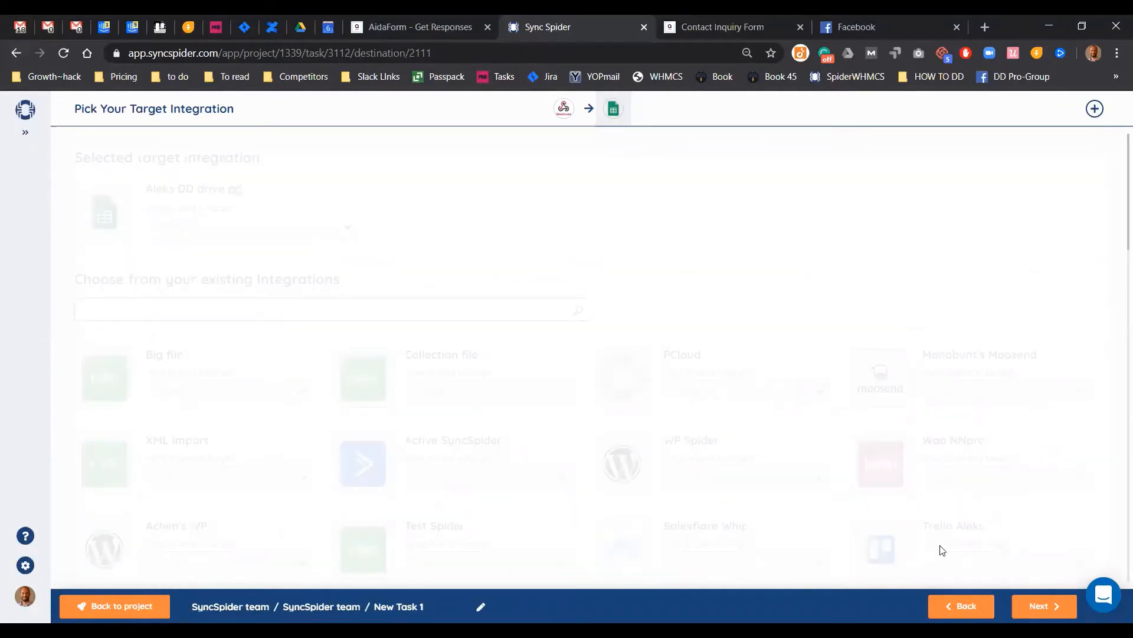
click(1044, 606)
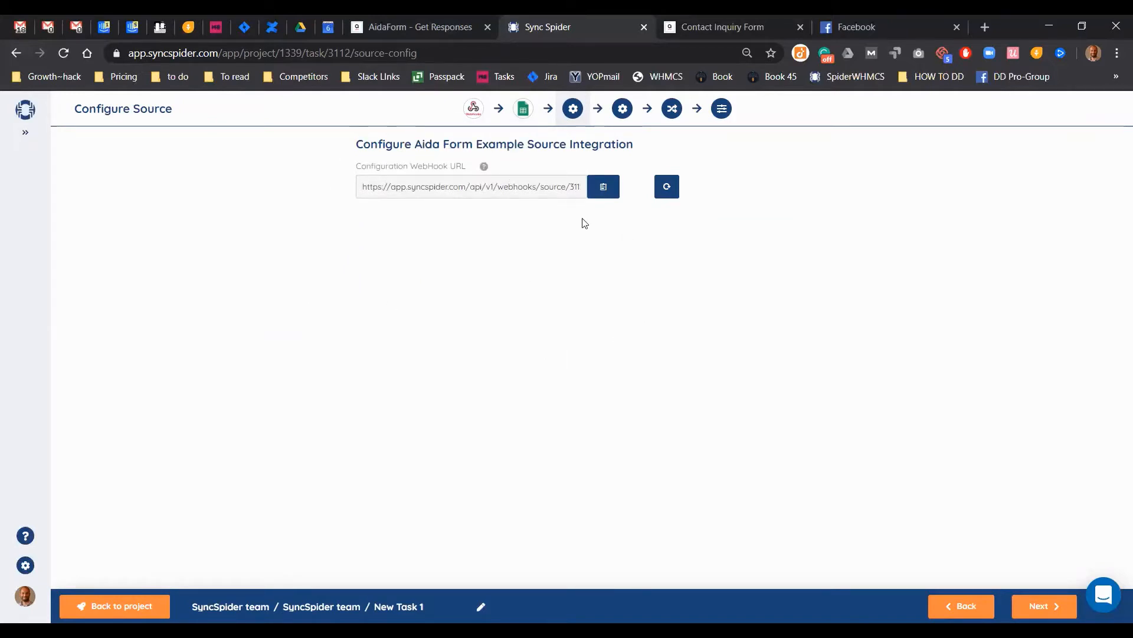
- Copy the source's configuration webhook URL and open the Contact Inquiry Form's third-party integrations in AidaForm
click(608, 189)
click(404, 17)
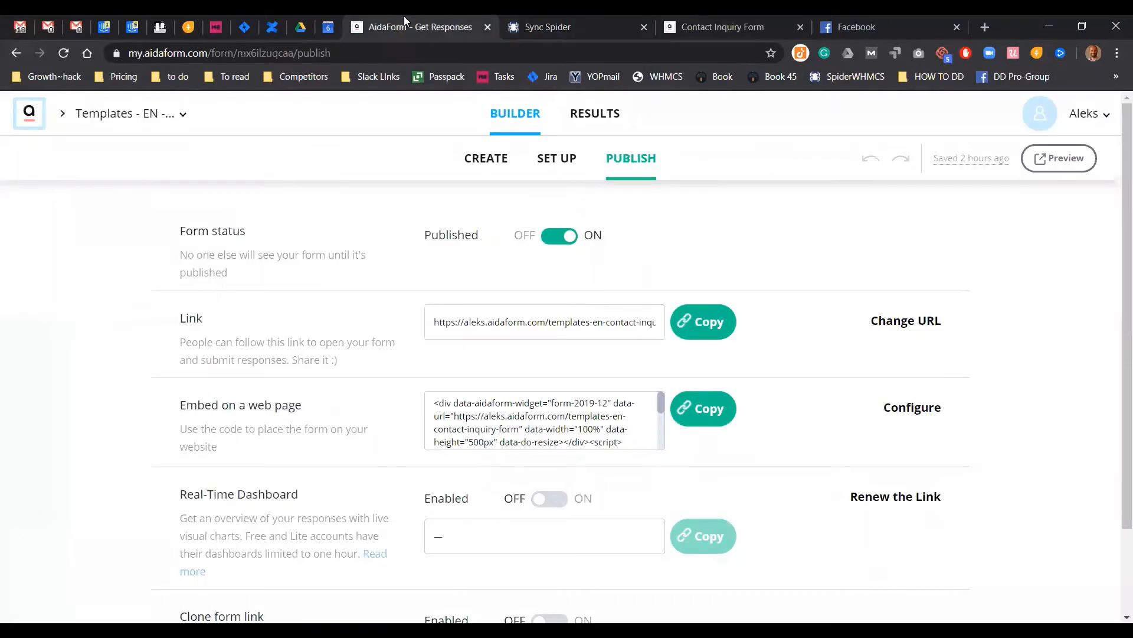
click(555, 157)
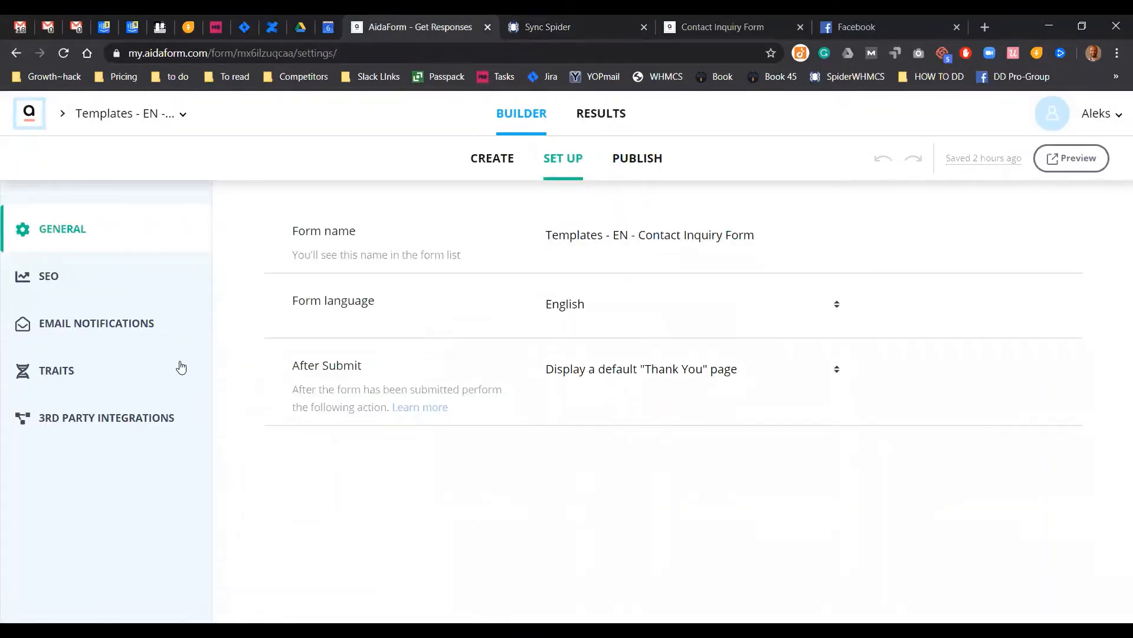
click(146, 426)
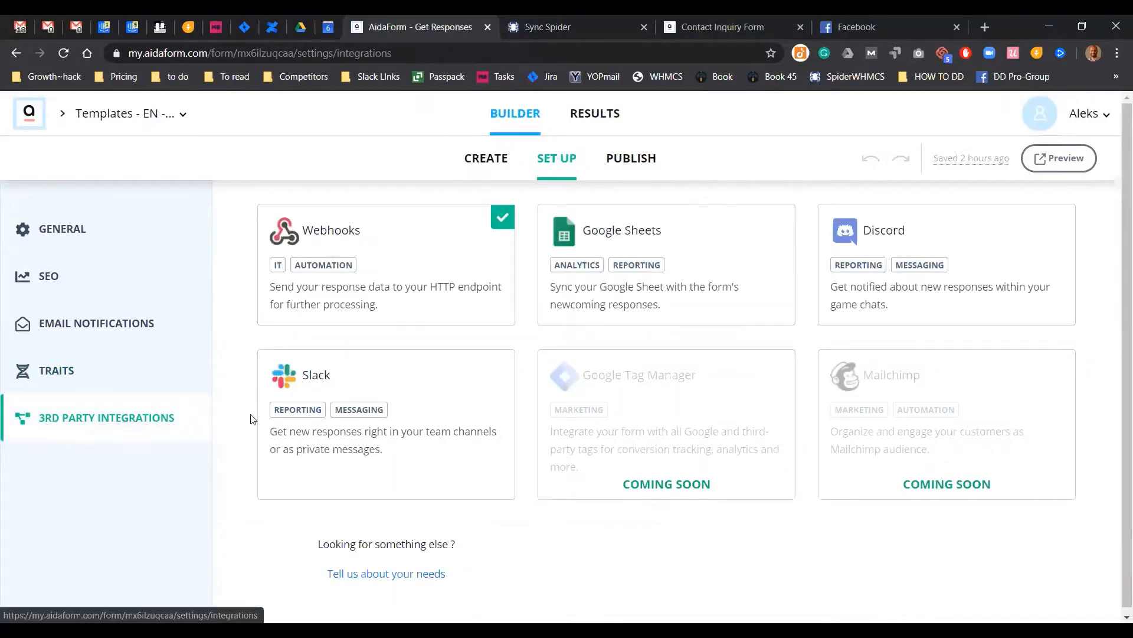
- Replace AidaForm's Webhook URL with the copied URL containing the API key, and refresh the source configuration in SyncSpider
click(396, 257)
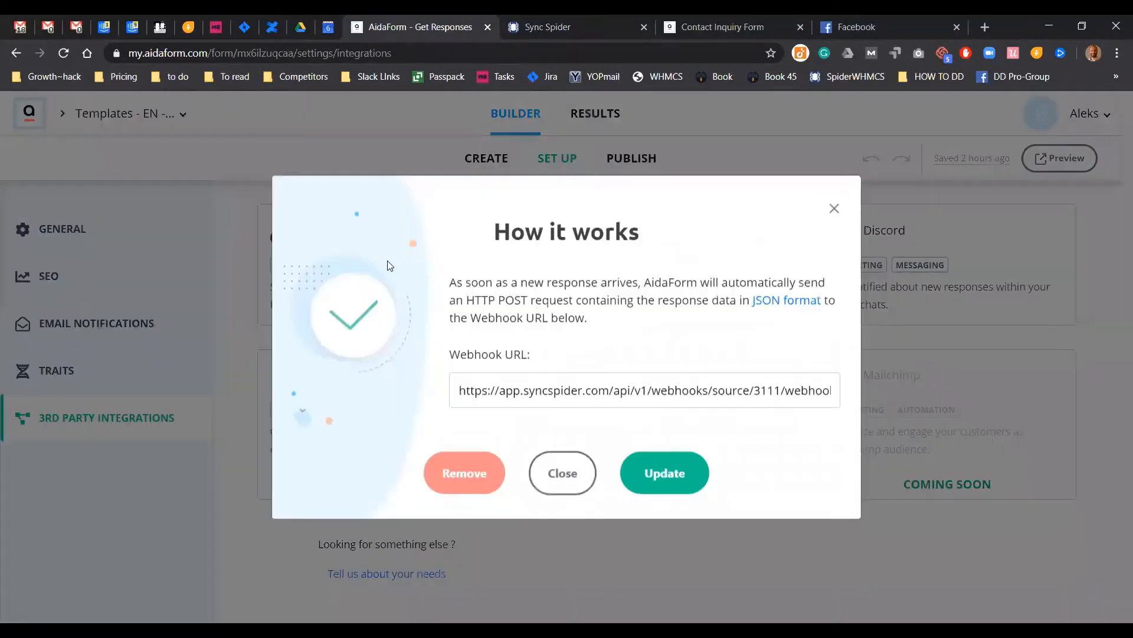
triple_click(537, 400)
key(ctrl+v)
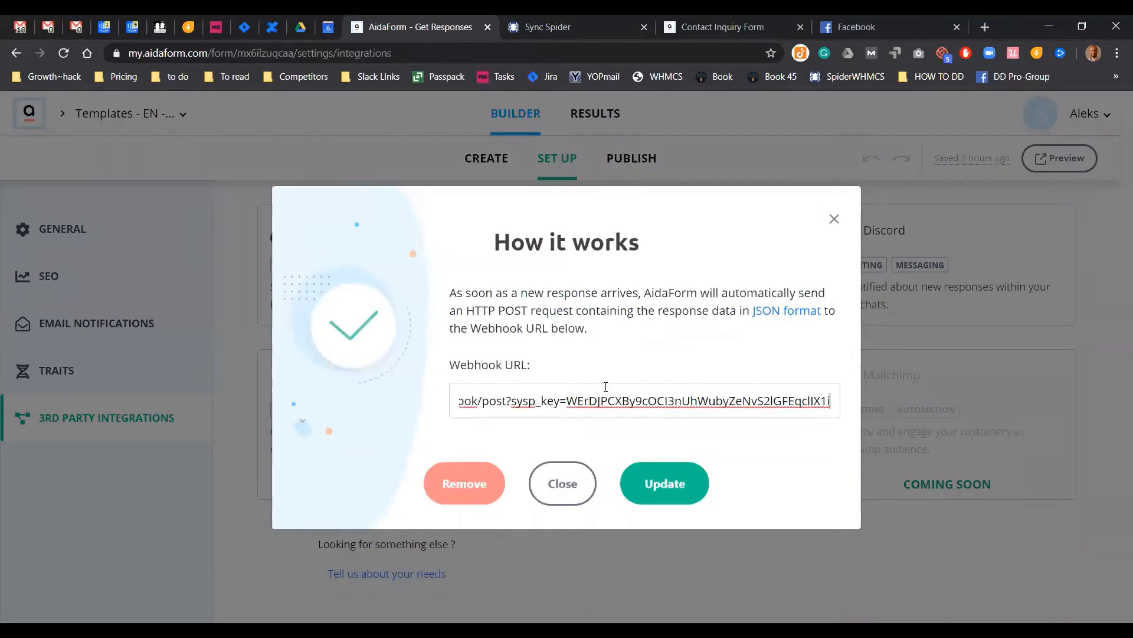
click(667, 485)
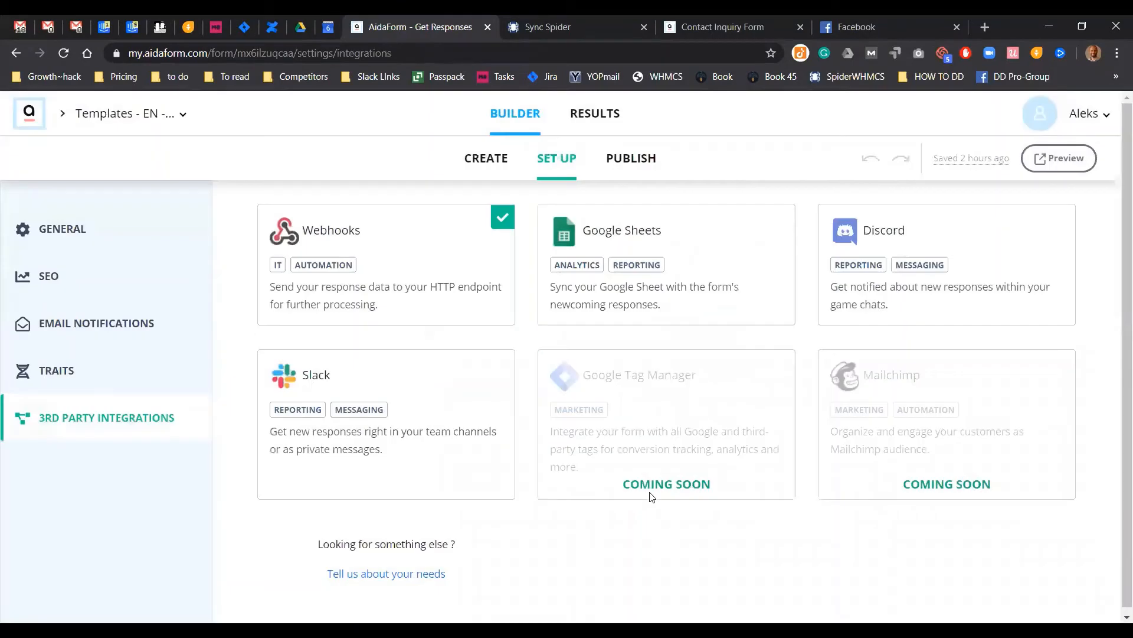
click(580, 18)
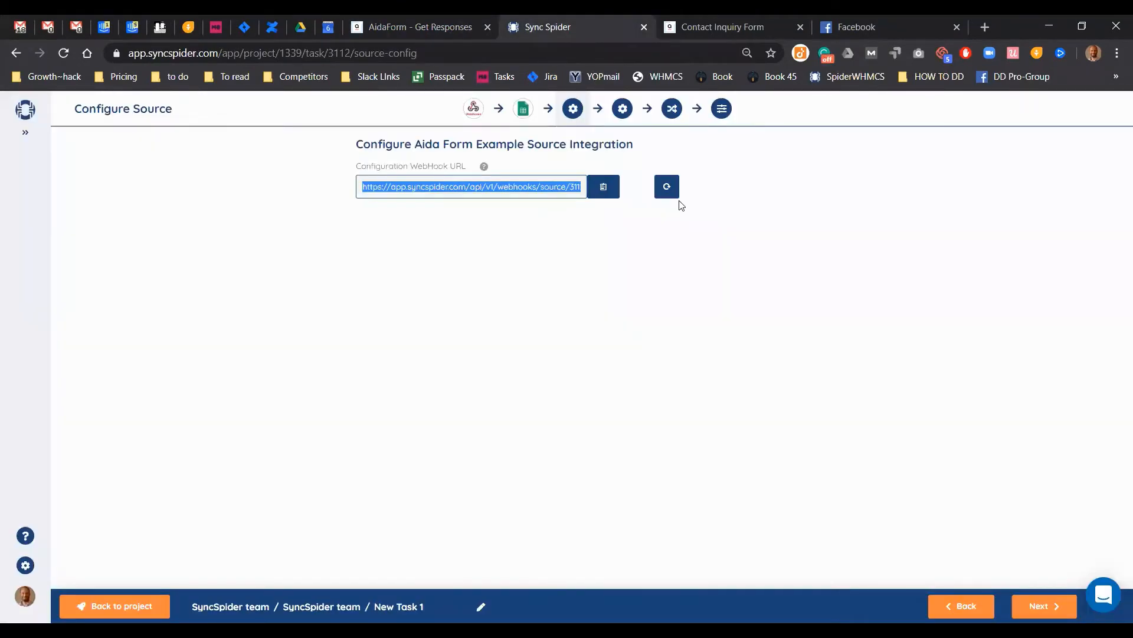
click(664, 188)
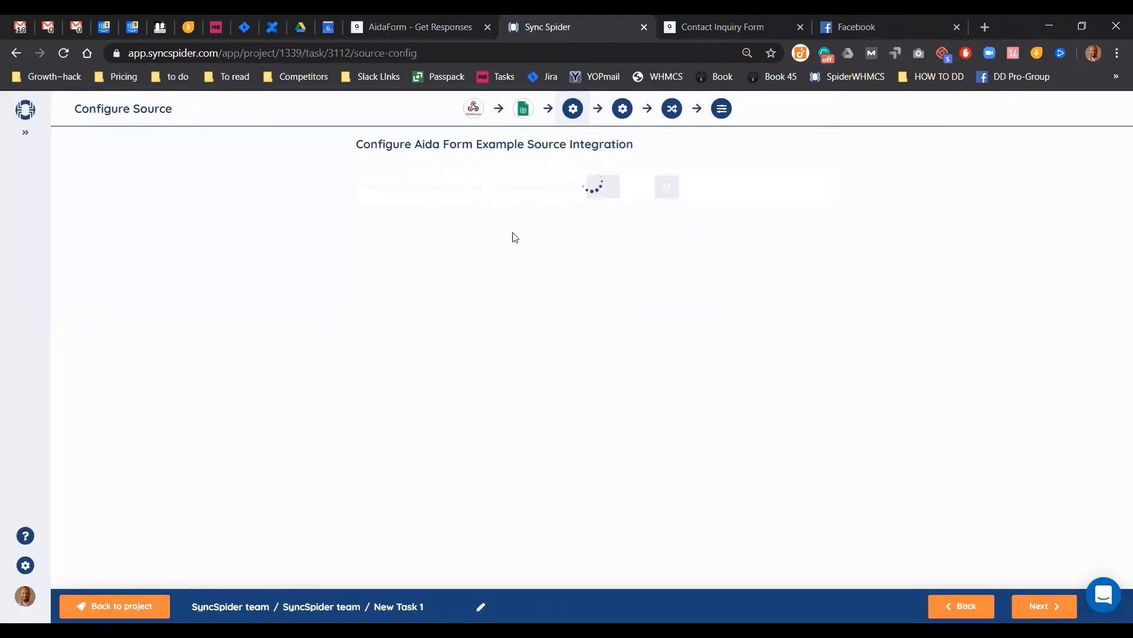
- Copy the Contact Inquiry Form's public link in AidaForm again and open a blank form with it in the existing form page
click(420, 25)
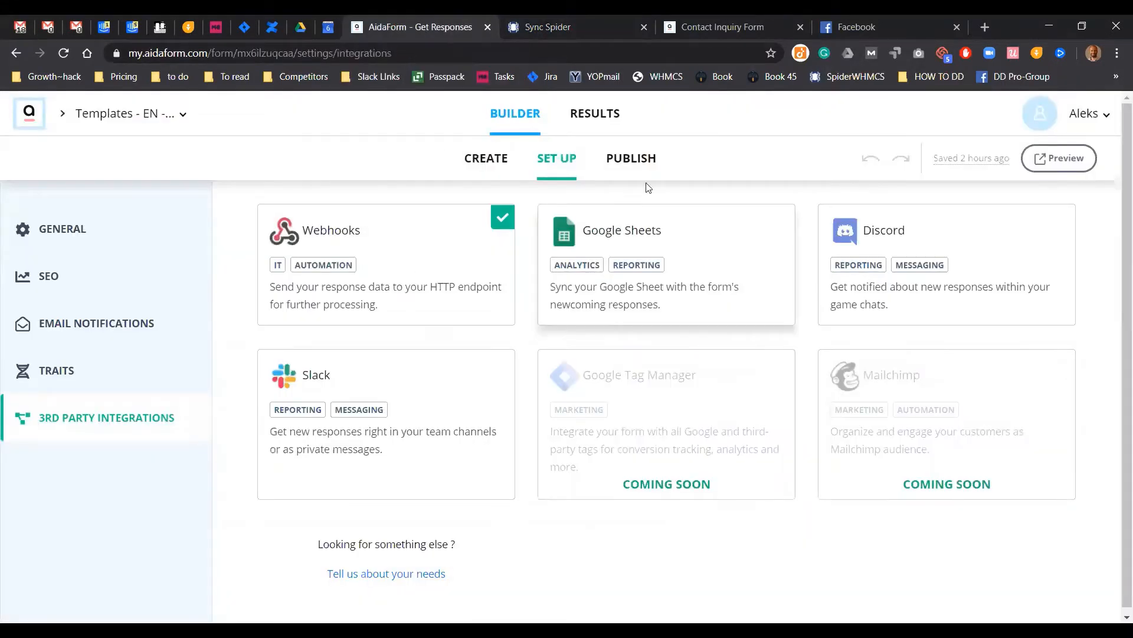
click(631, 158)
click(702, 322)
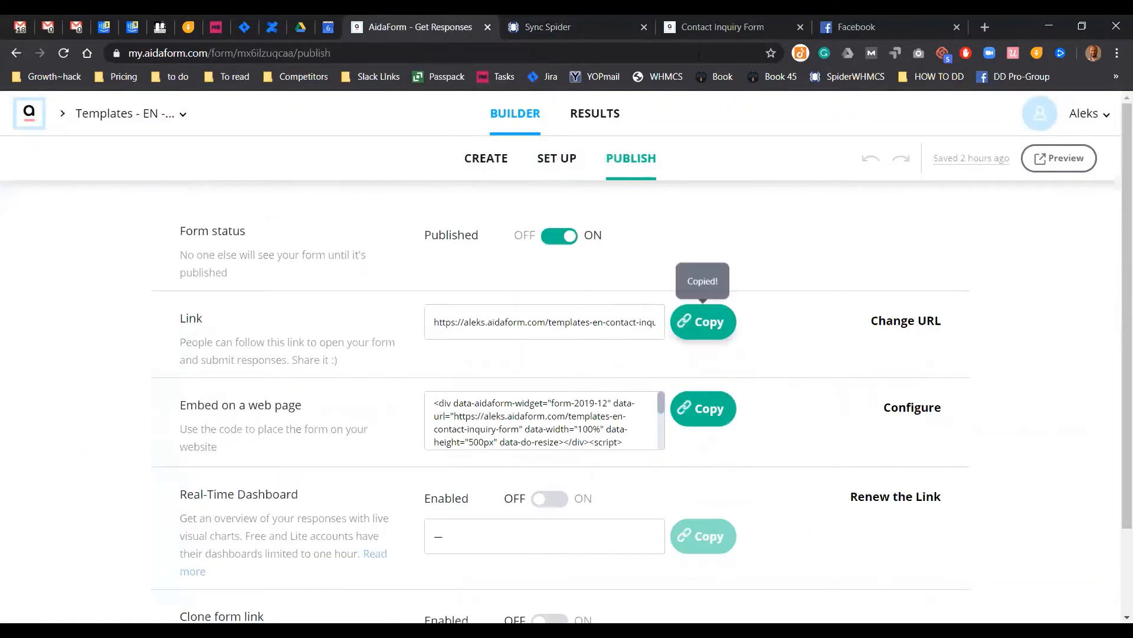
click(718, 25)
click(581, 52)
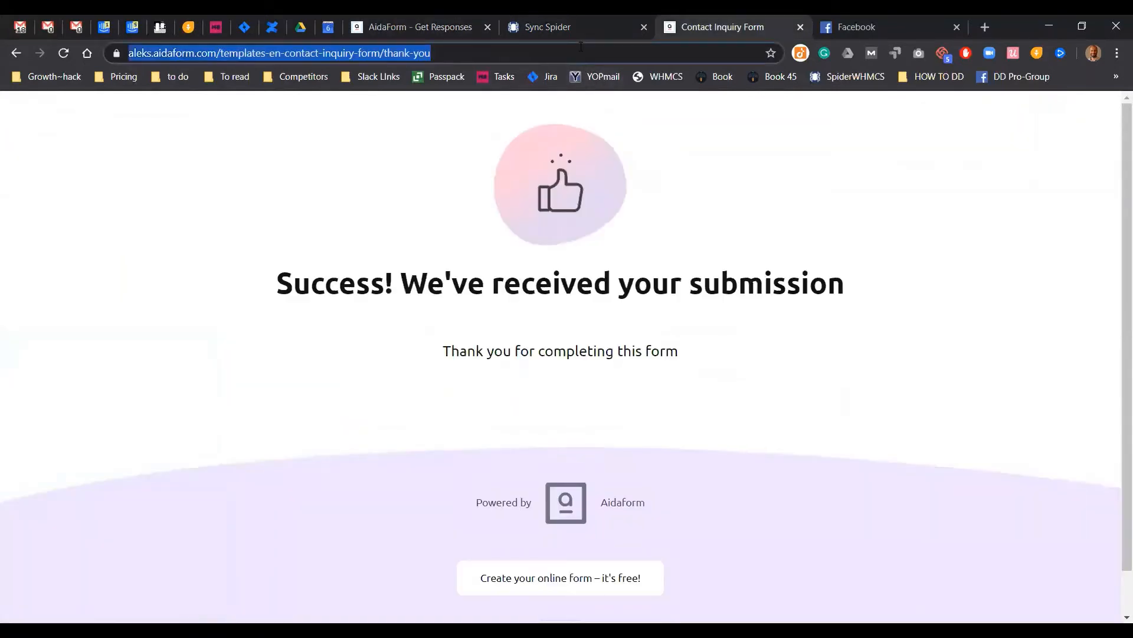
key(ctrl+v)
key(Return)
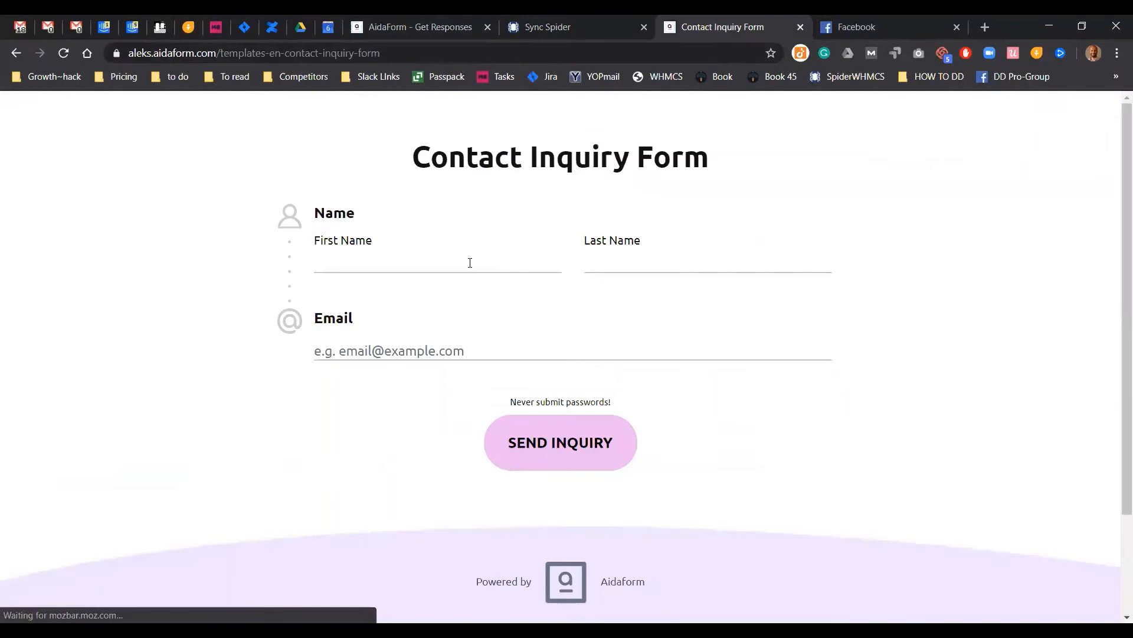
- Fill in the contact's first name, last name and e-mail from the saved suggestions and submit the inquiry
click(470, 263)
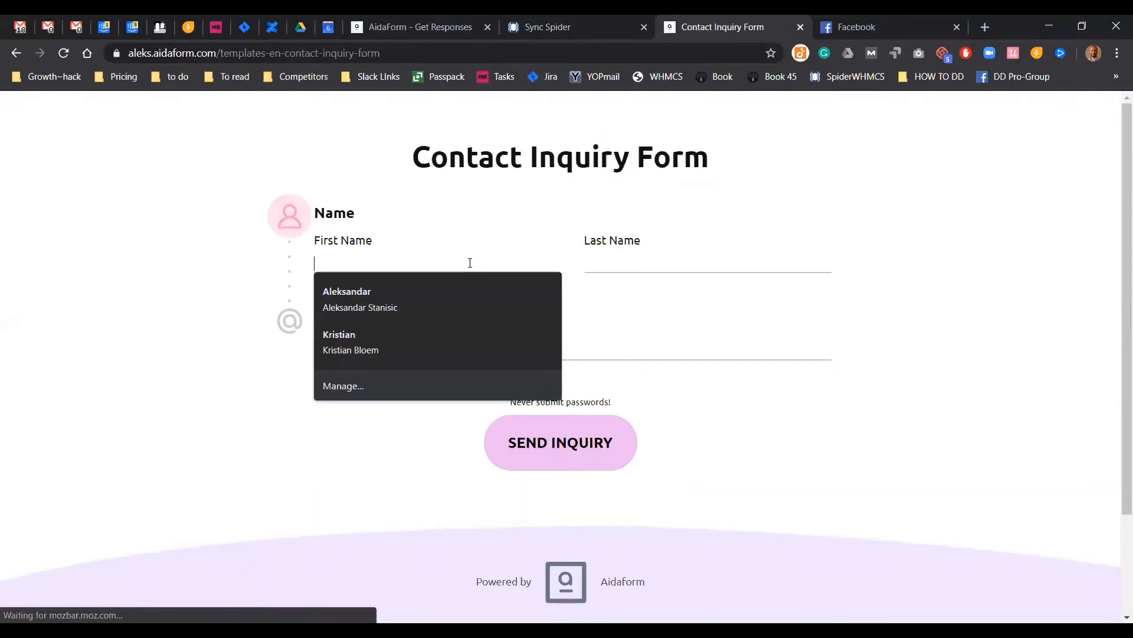
click(502, 298)
click(407, 348)
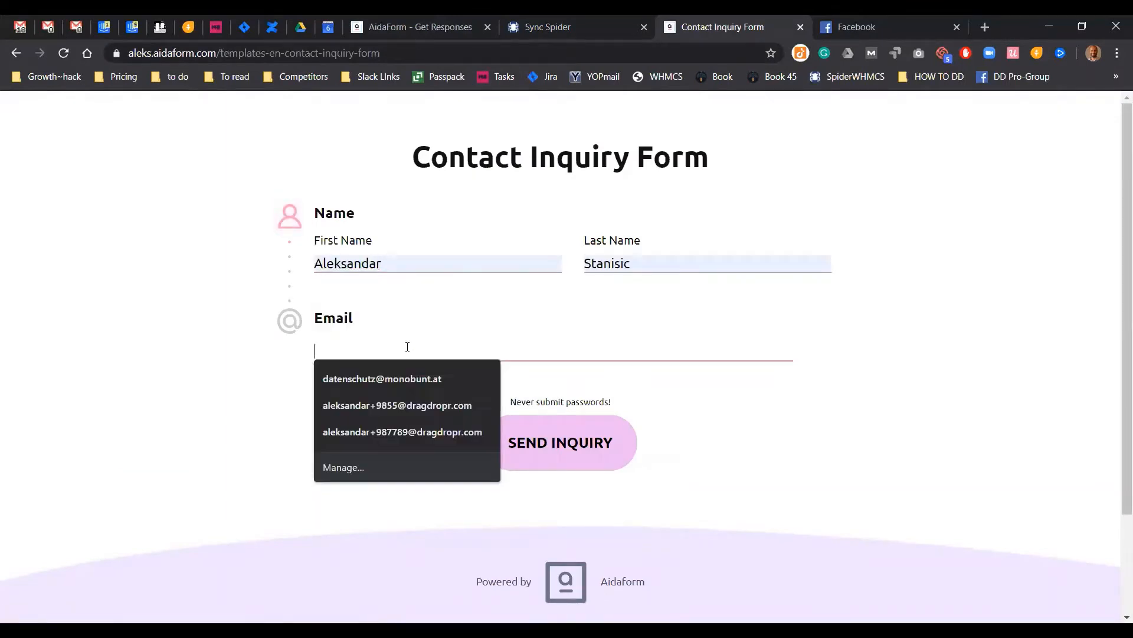
text(d)
click(384, 378)
click(573, 452)
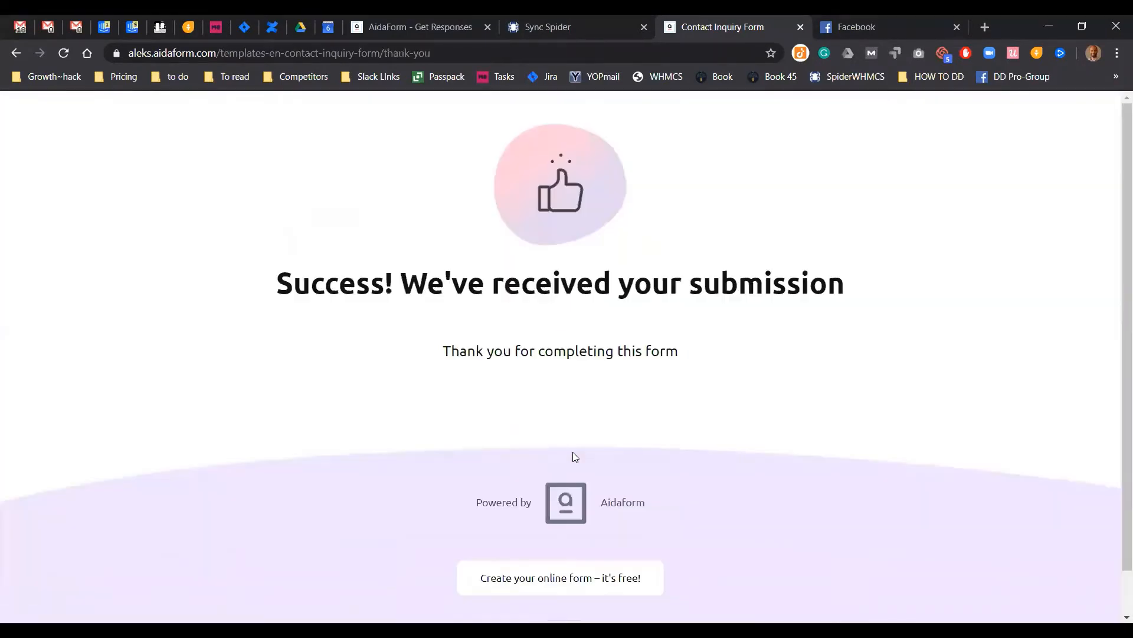
- Refresh the webhook source in SyncSpider and expand the fields, 0, value and 1 nodes of its schema
click(561, 16)
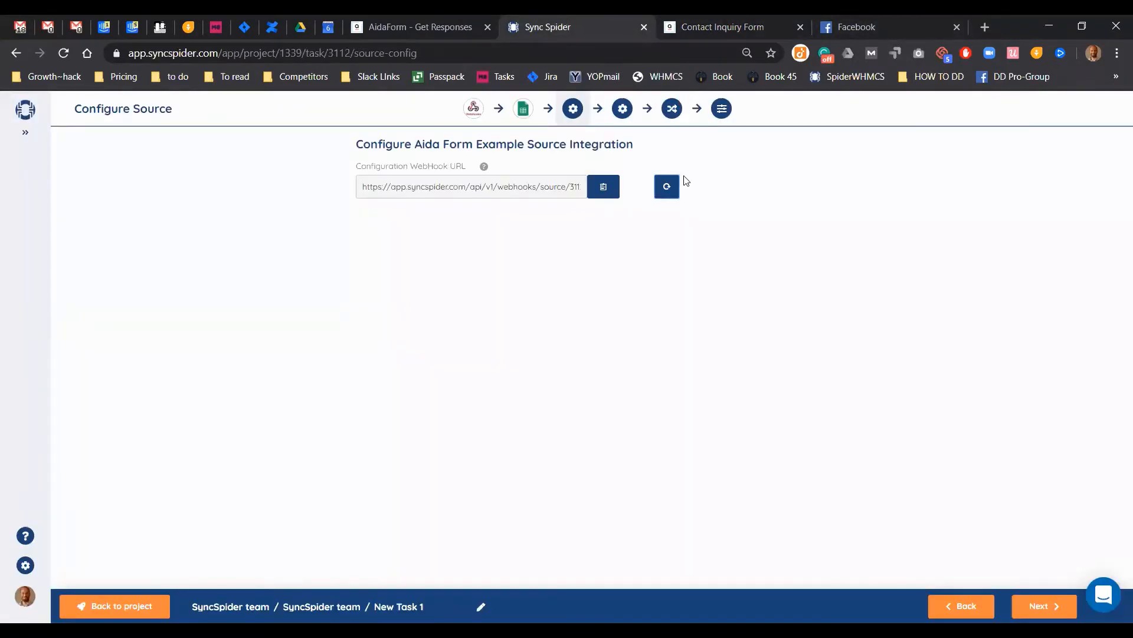
click(679, 195)
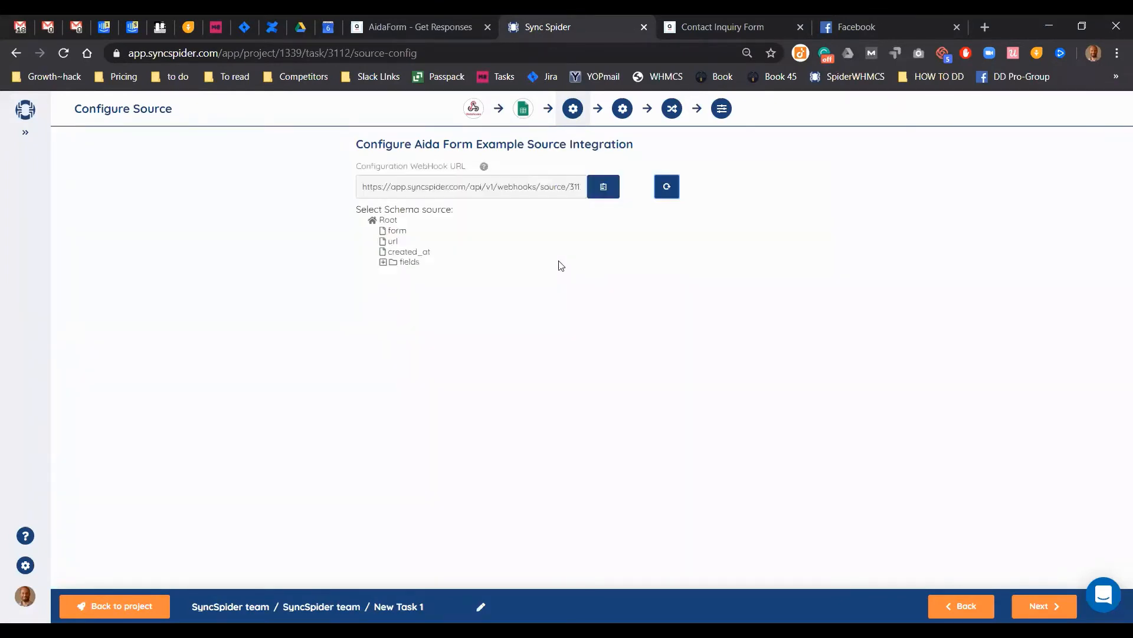
mouse_move(523, 262)
click(383, 262)
mouse_move(396, 217)
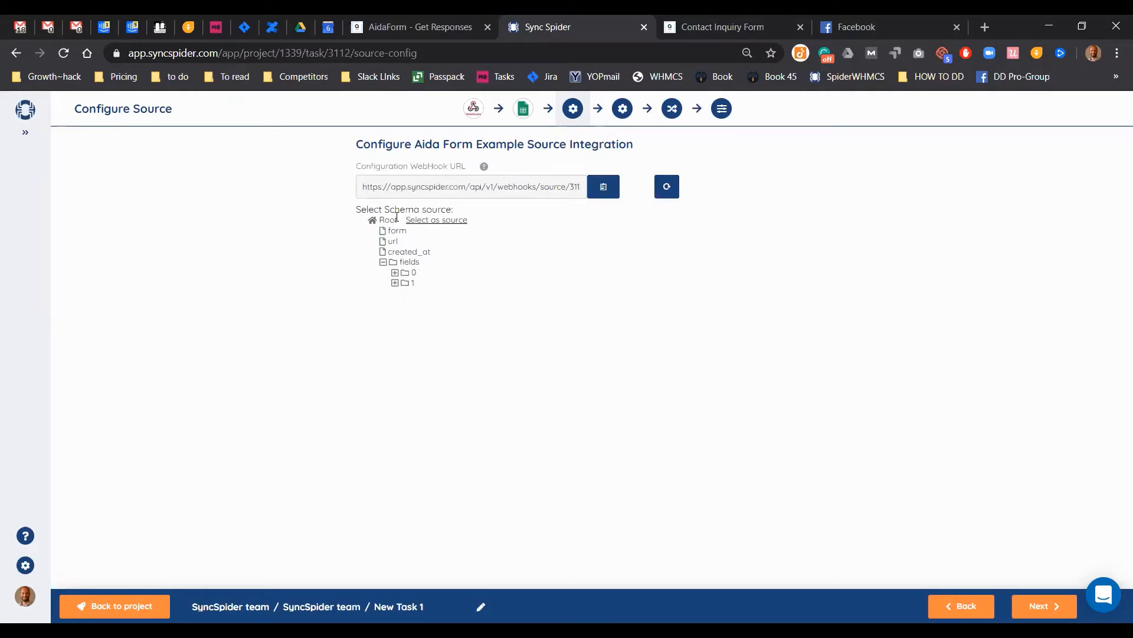
click(395, 273)
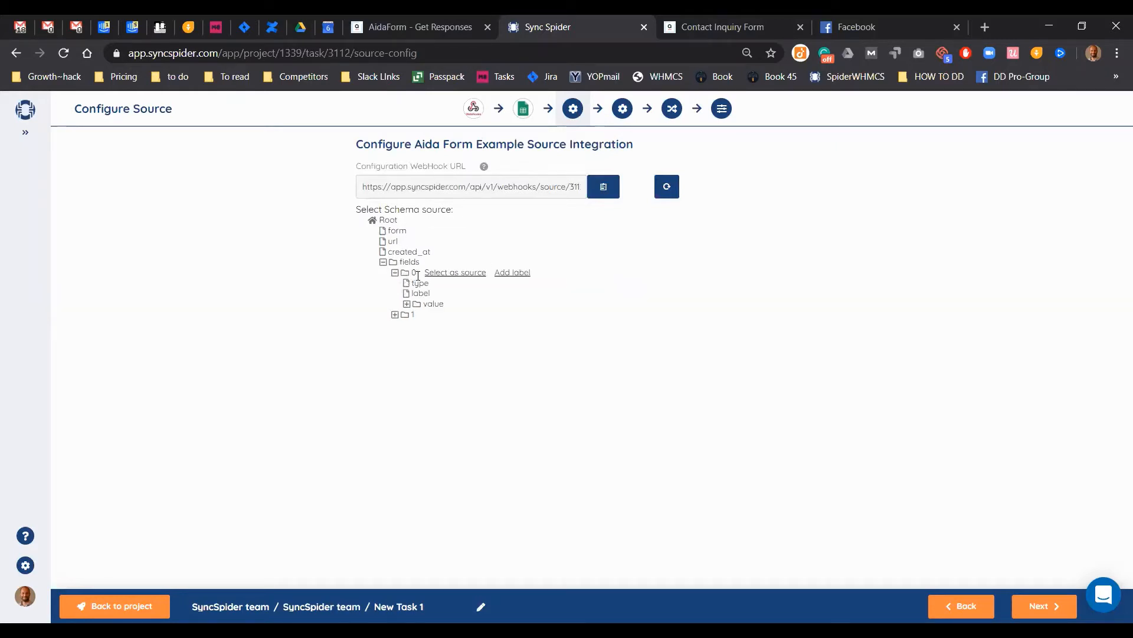
click(407, 304)
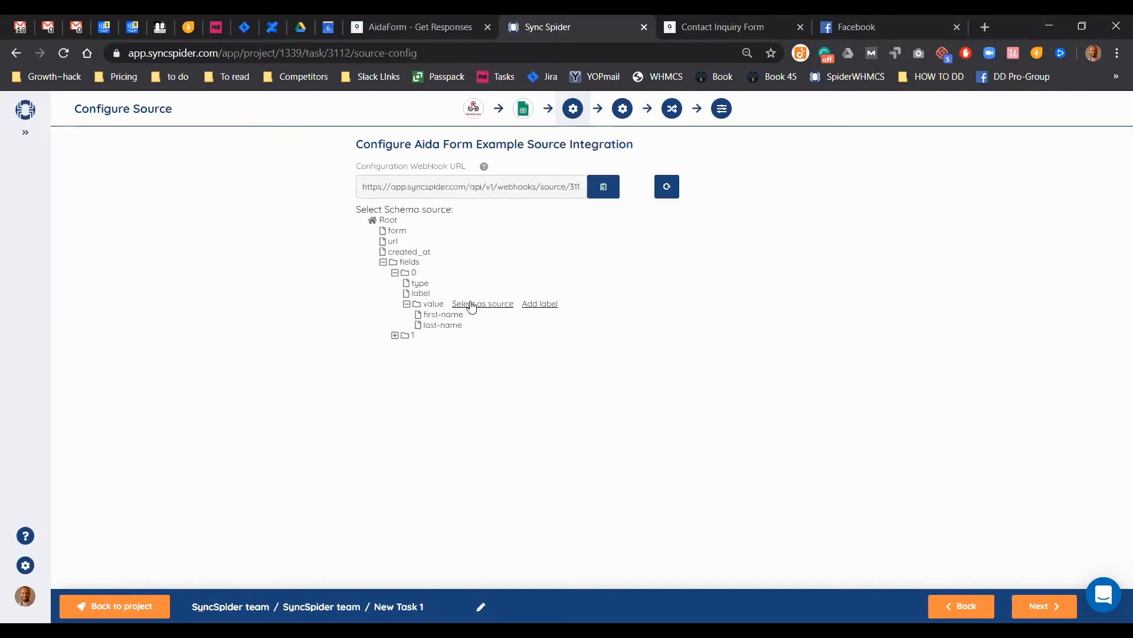
mouse_move(469, 307)
click(395, 335)
- Examine the name and email fields of the blank Contact Inquiry Form for comparison with the schema in SyncSpider
click(691, 26)
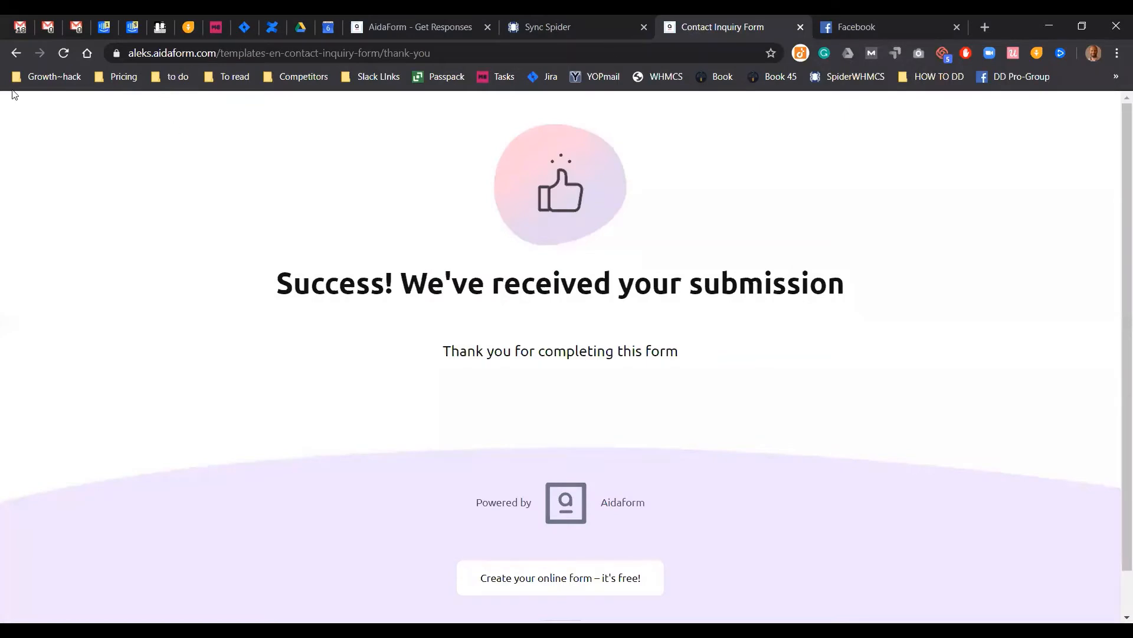
click(16, 53)
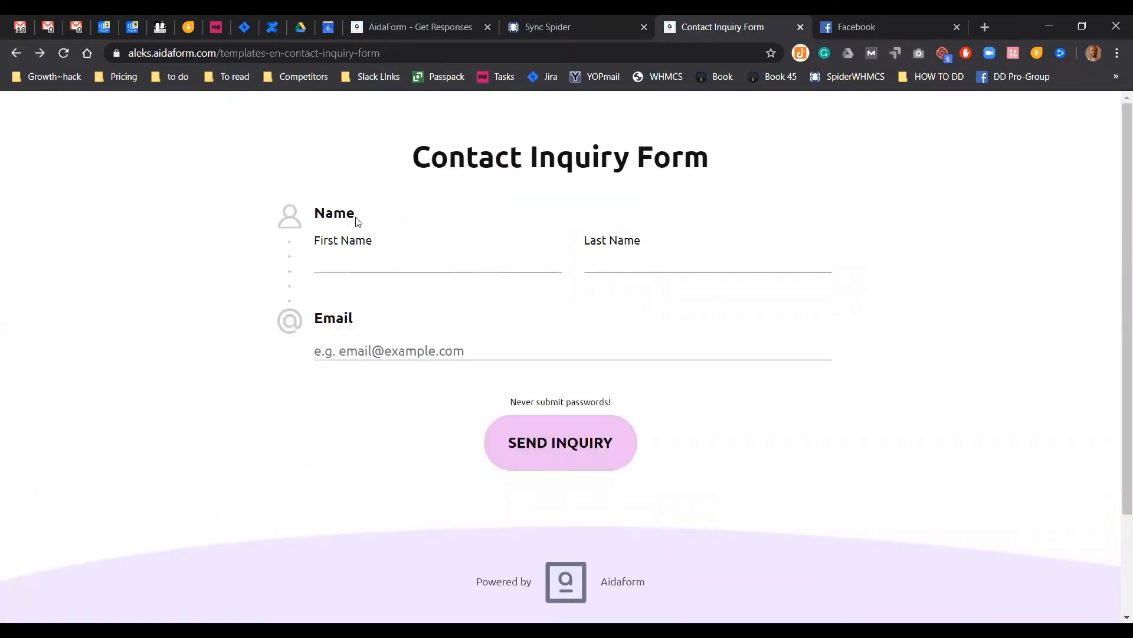
click(548, 27)
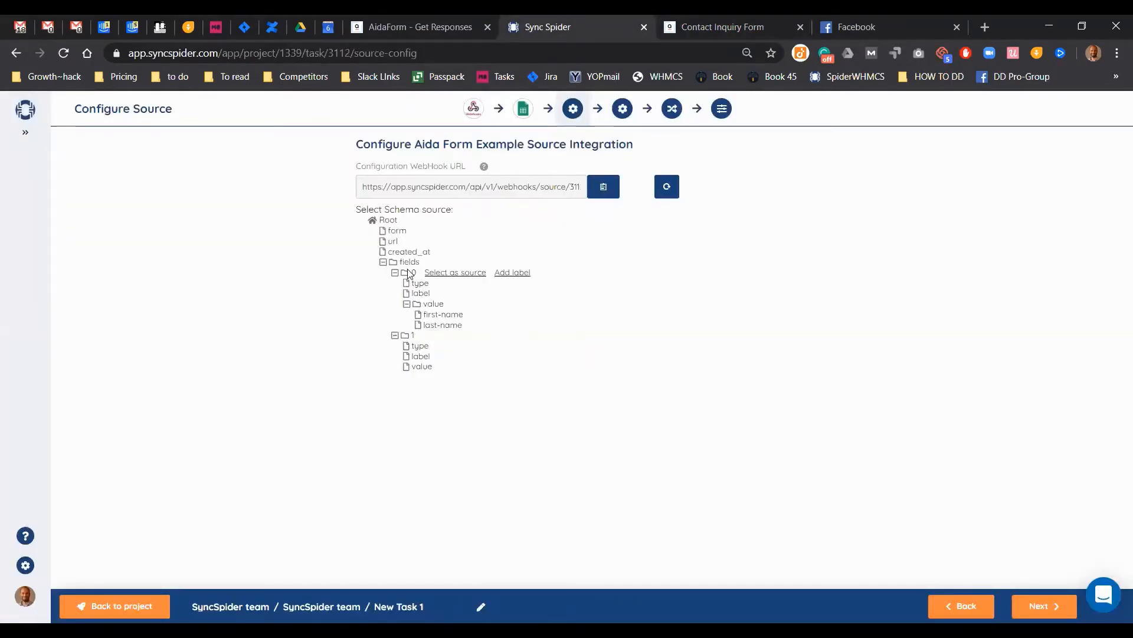
- Recheck the fields of the blank Contact Inquiry Form and select Root as the schema source in SyncSpider
click(668, 27)
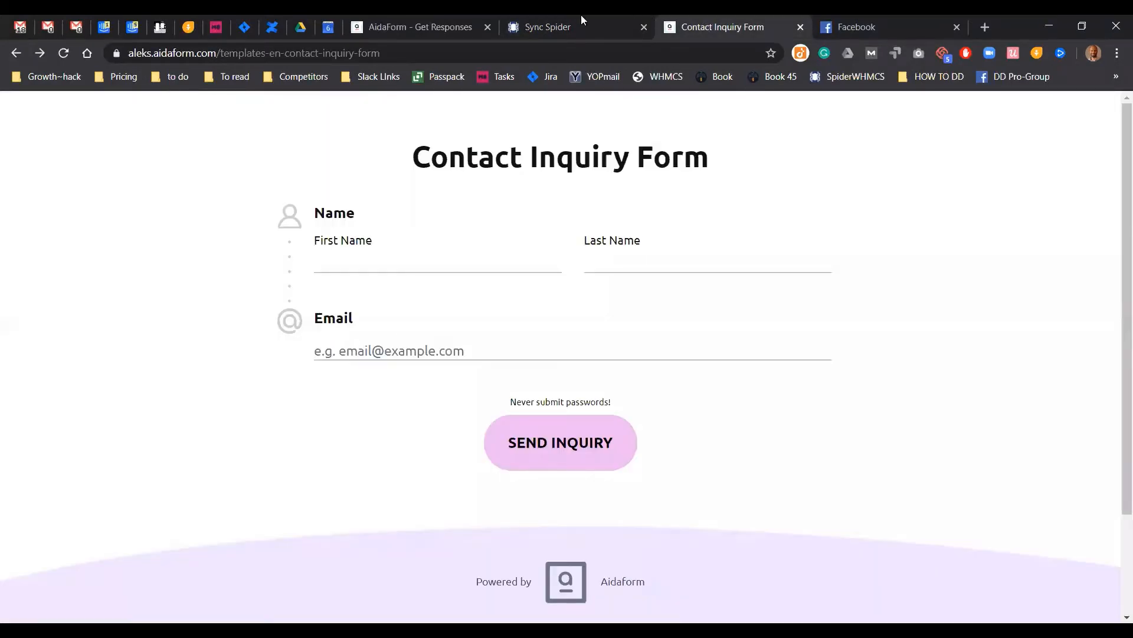
click(549, 27)
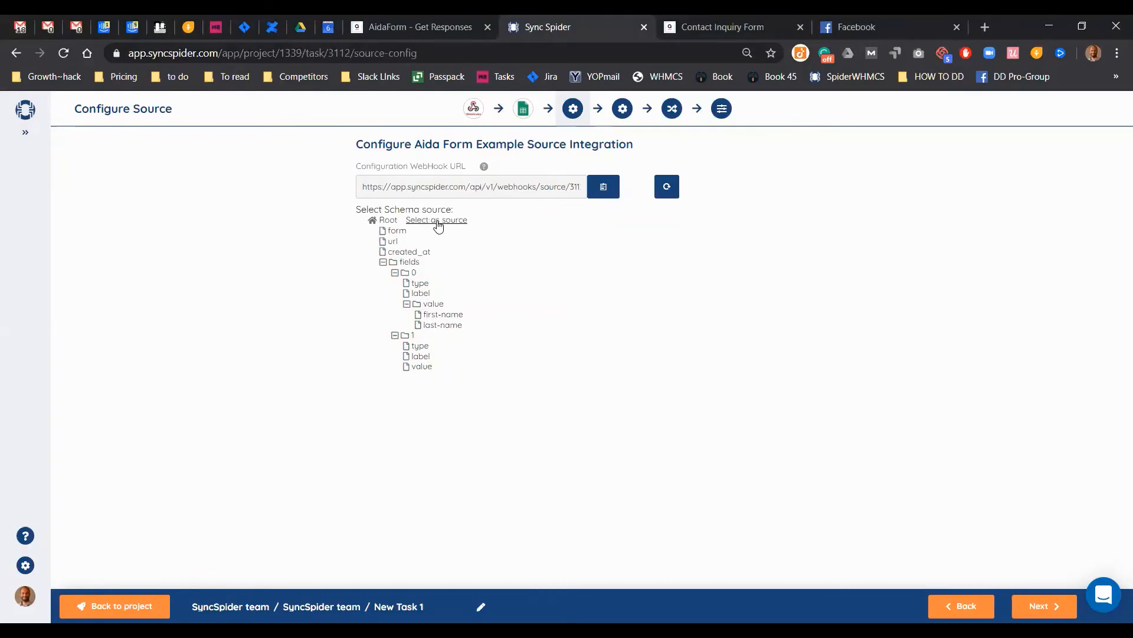
click(438, 221)
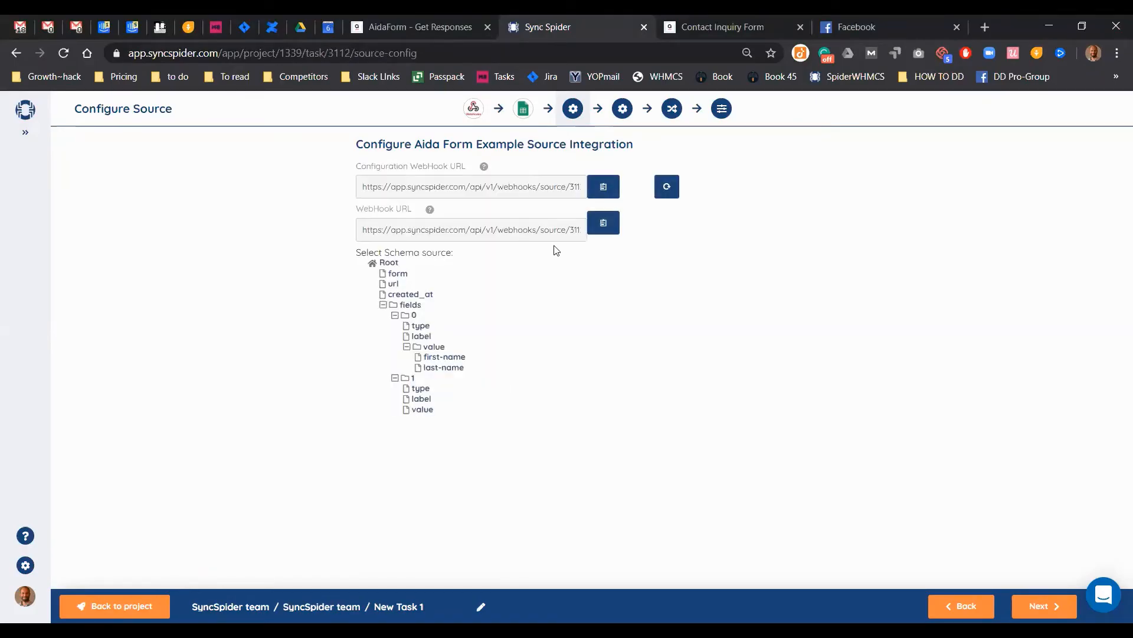
- Compare the configuration webhook URL with the new WebHook URL and copy the WebHook URL
drag(357, 230, 566, 231)
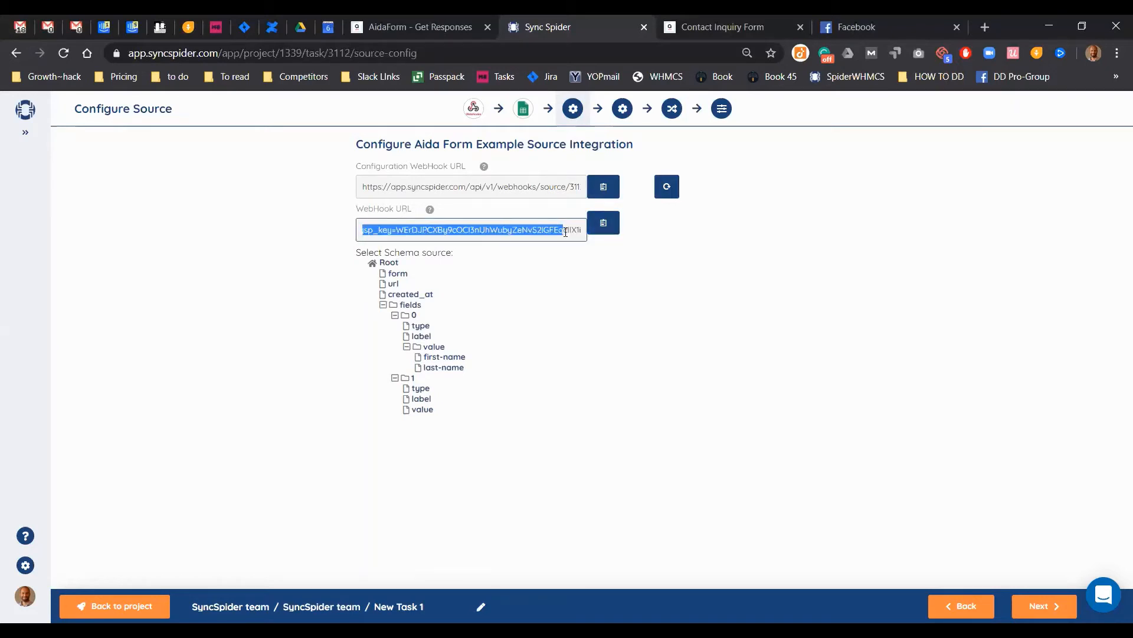
drag(365, 187, 555, 203)
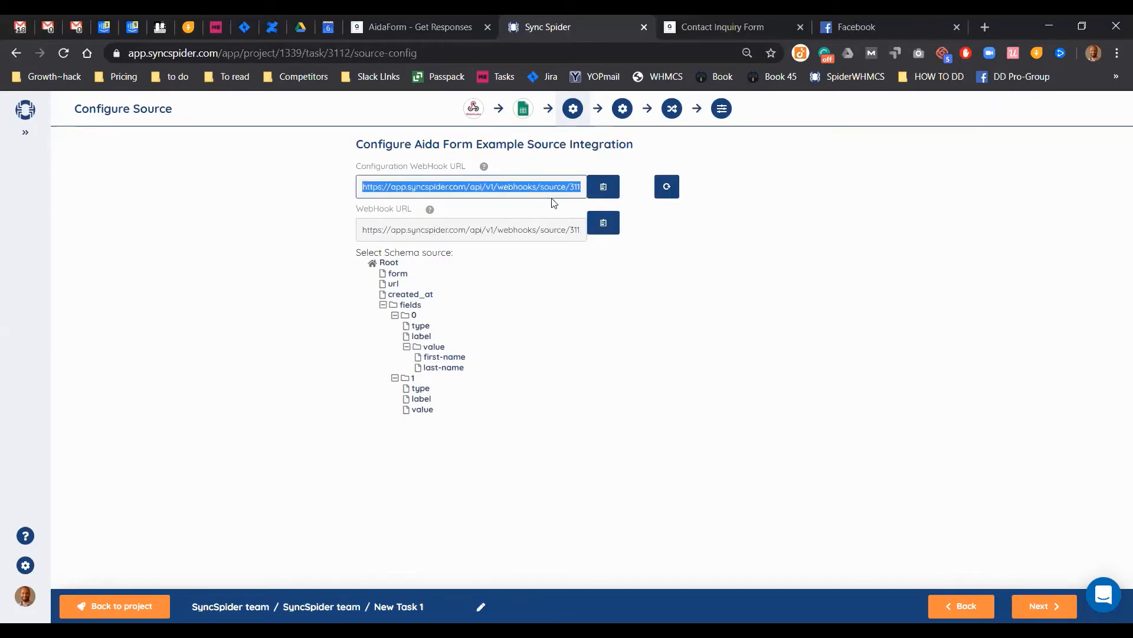
drag(366, 230, 526, 234)
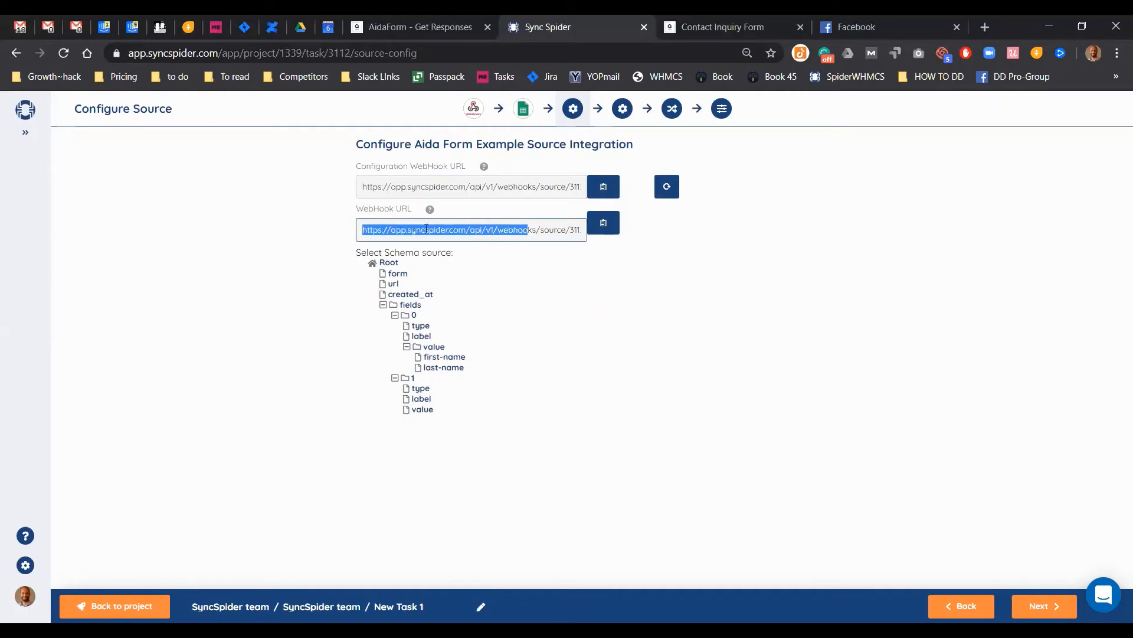
mouse_move(393, 261)
click(602, 228)
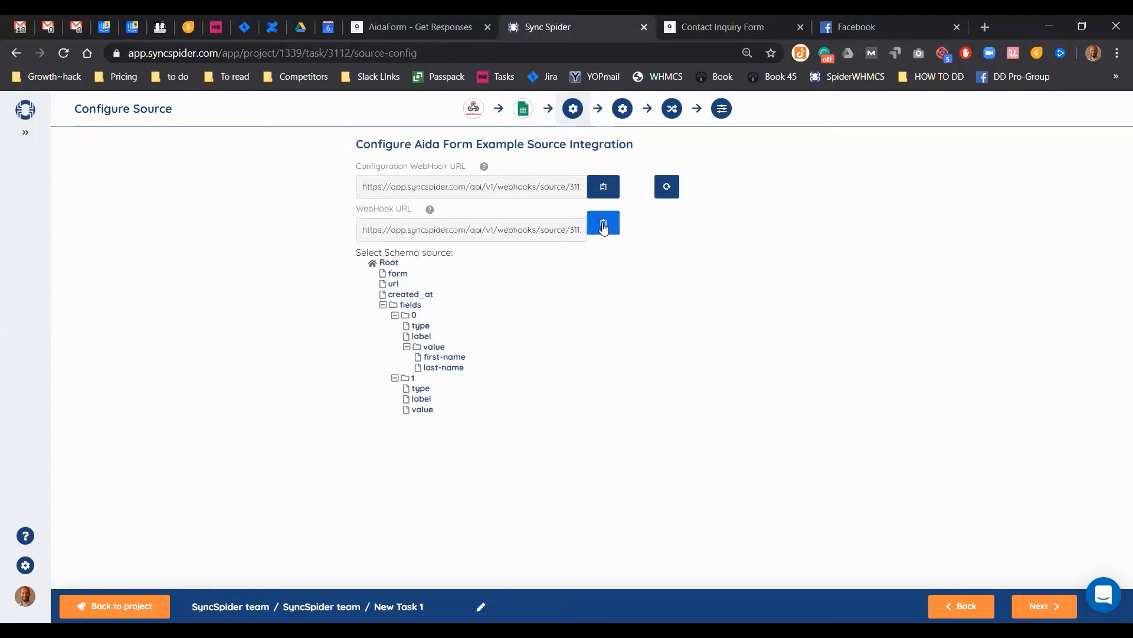
- In AidaForm, replace the Webhook URL of the form's Webhooks integration with the copied keyed URL, update it and return to the publishing settings
click(431, 19)
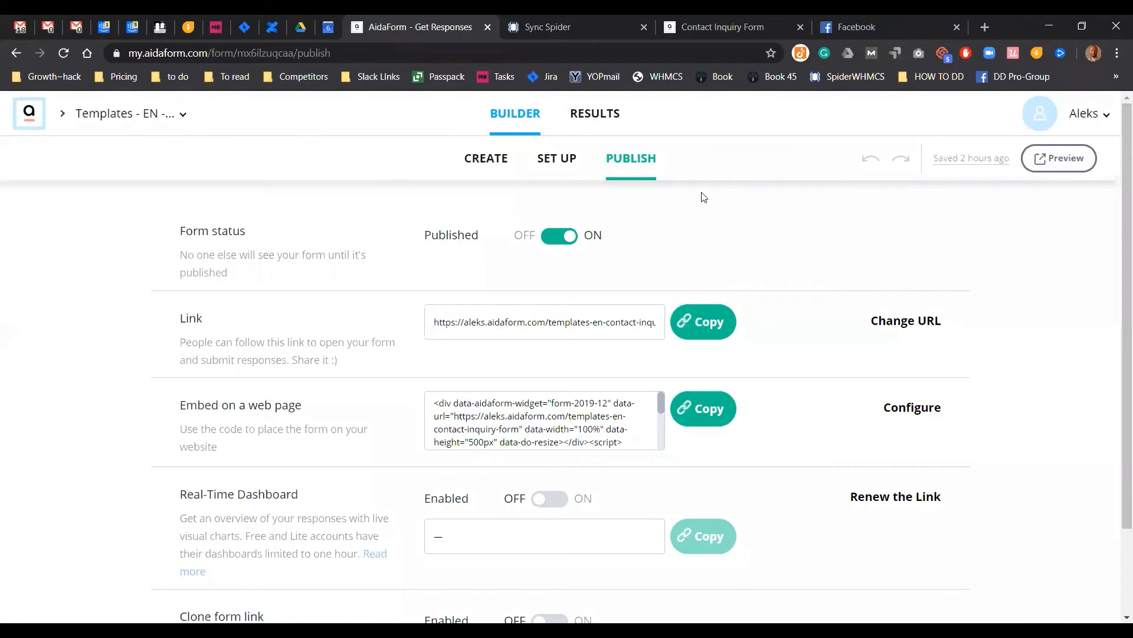
click(557, 159)
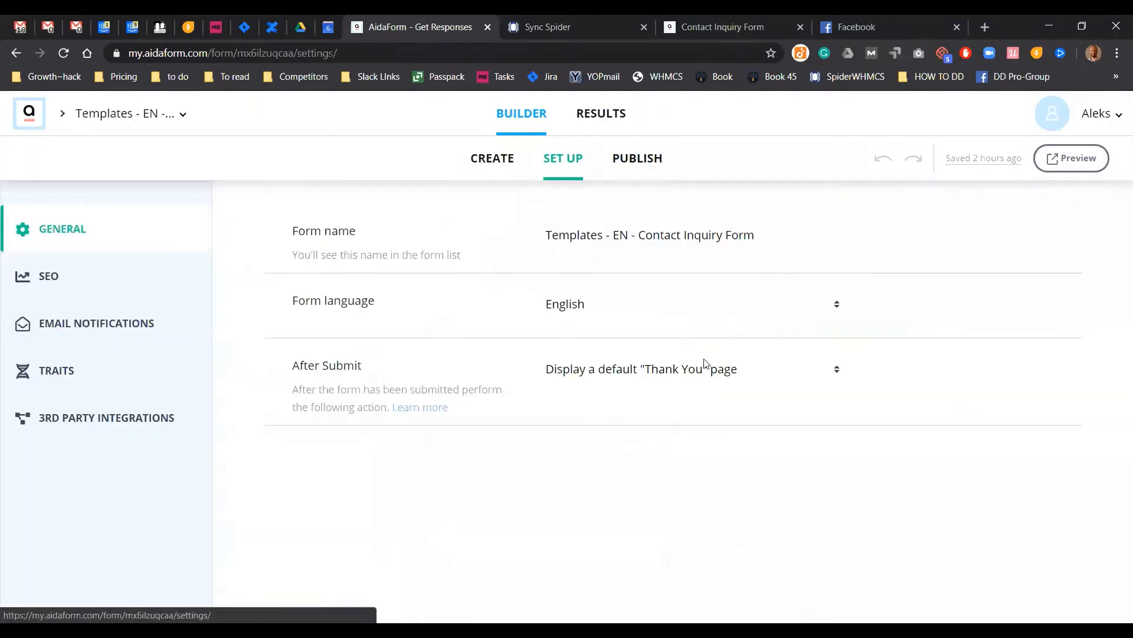
click(104, 422)
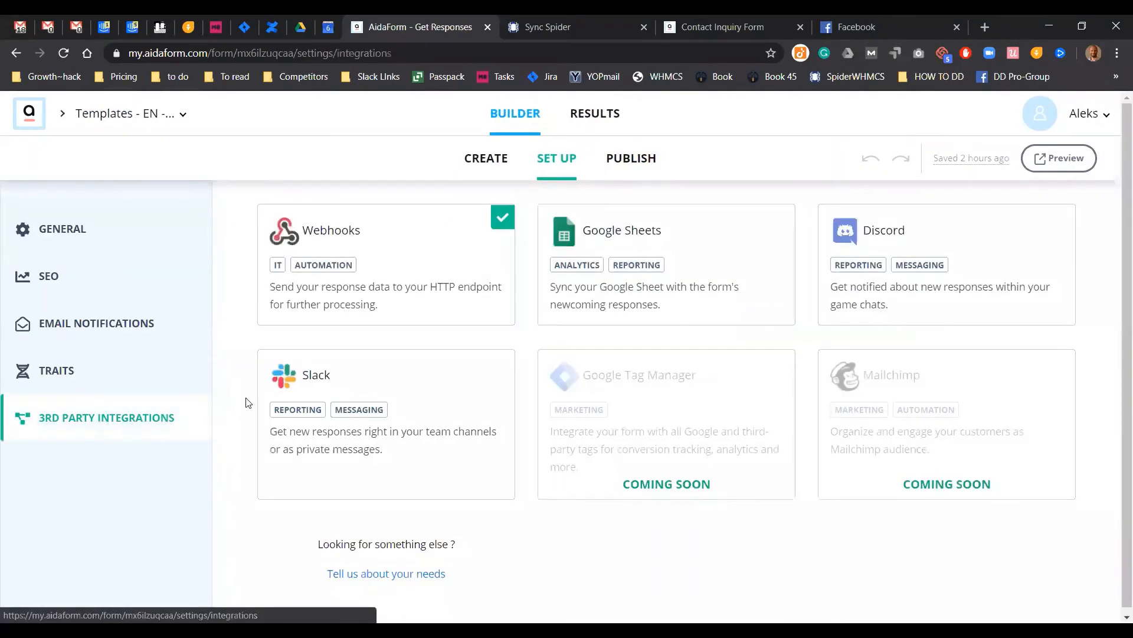
click(396, 288)
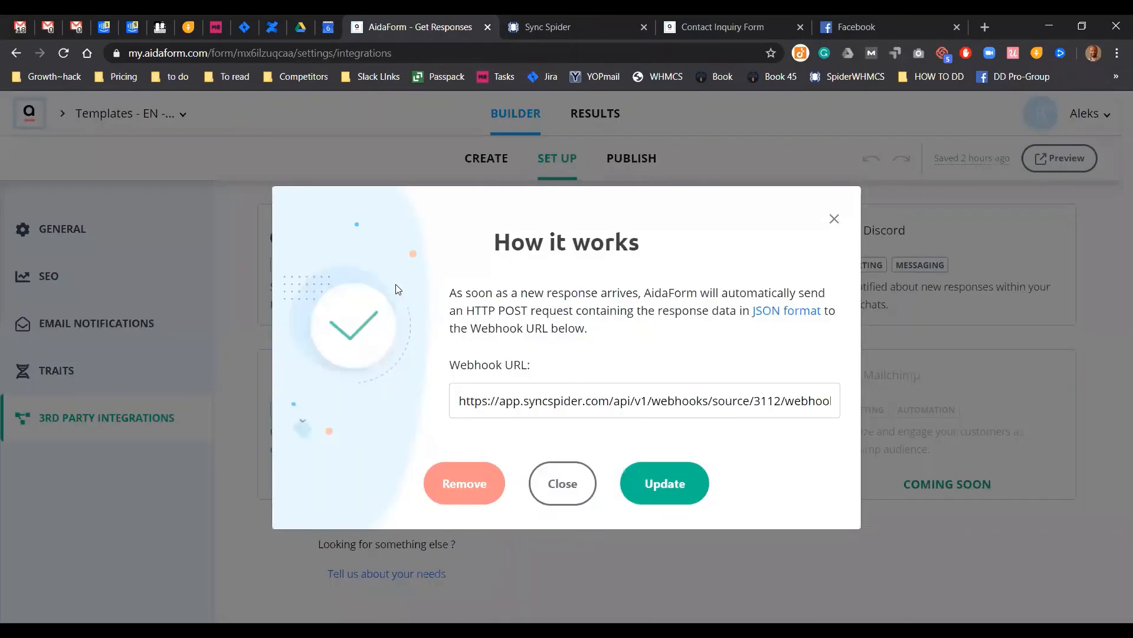
click(516, 409)
key(ctrl+a)
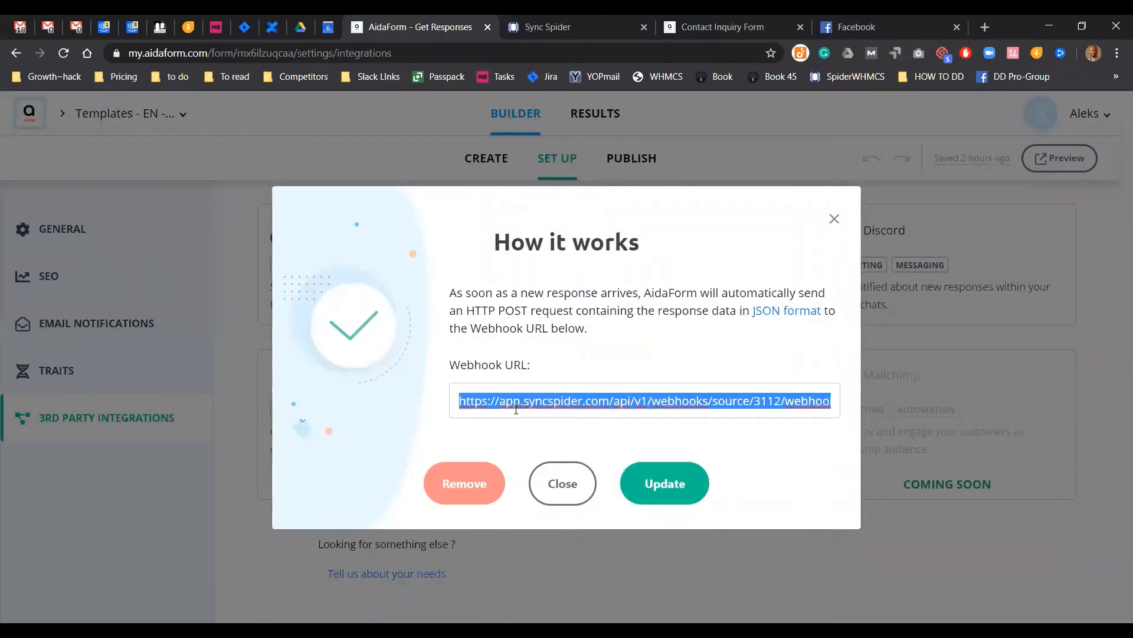
key(ctrl+v)
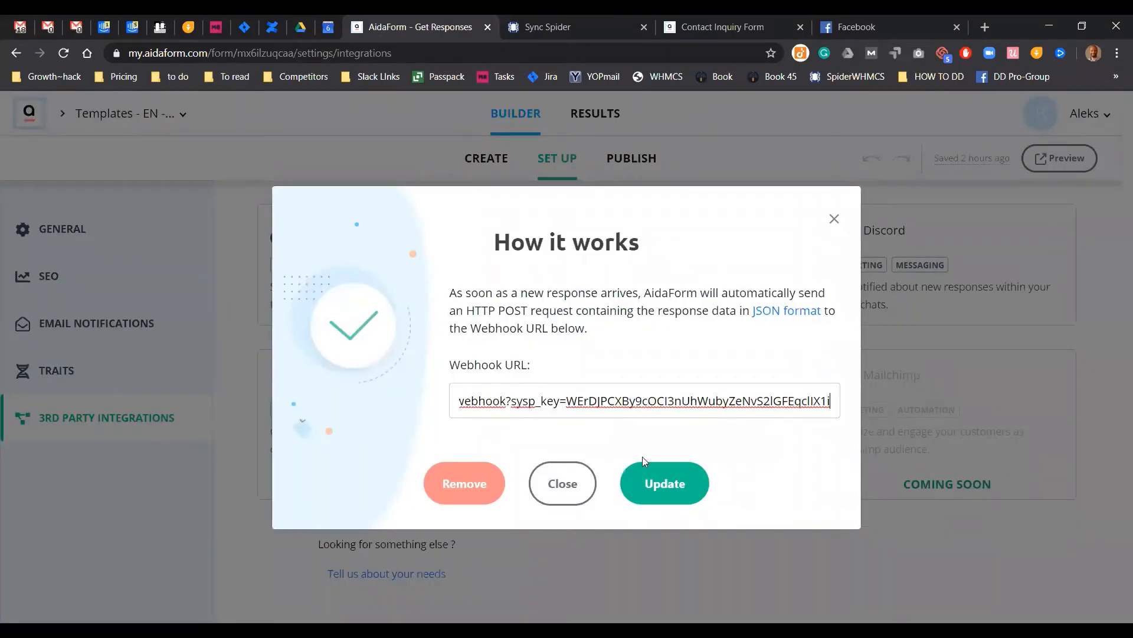
click(684, 492)
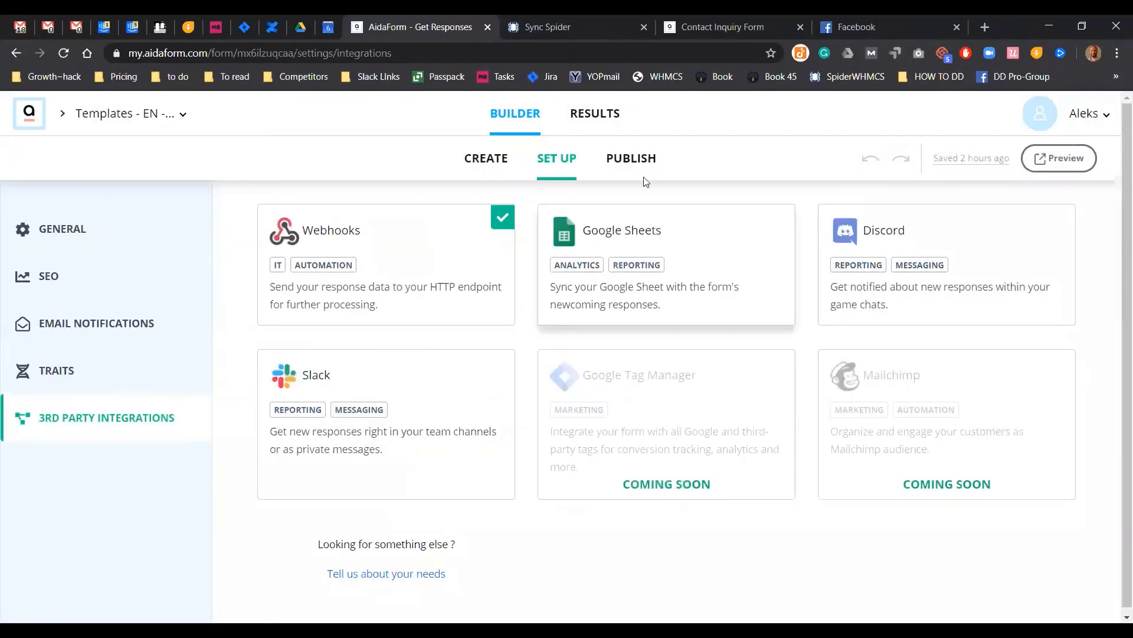
click(637, 158)
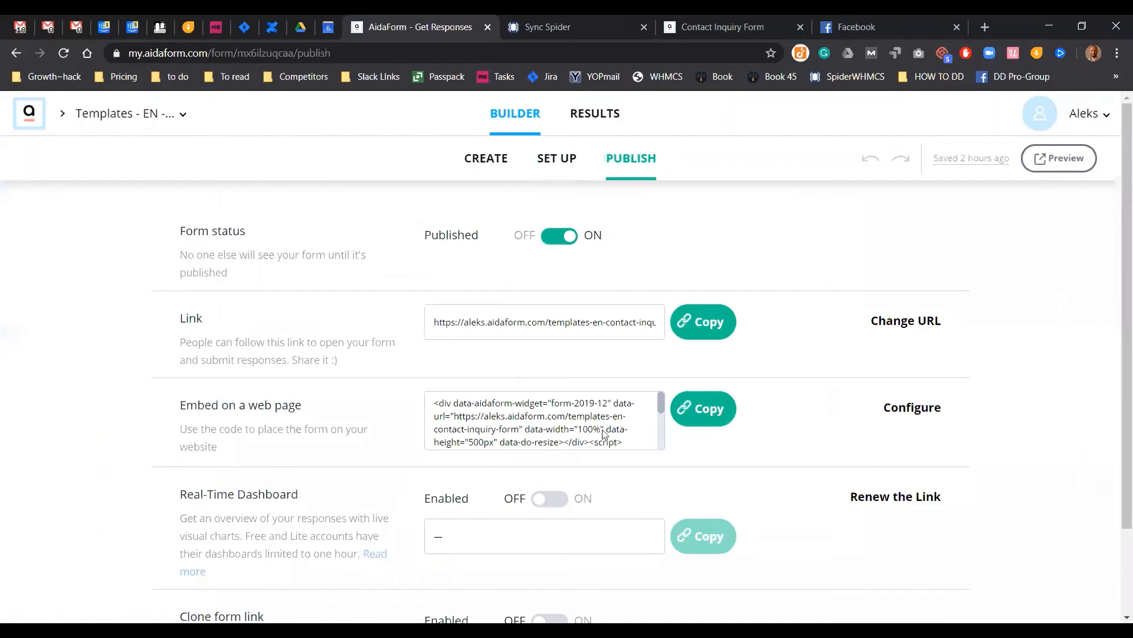
- In SyncSpider, continue to the target configuration and choose the My Drive folder "To junk after March" as the target location
click(550, 25)
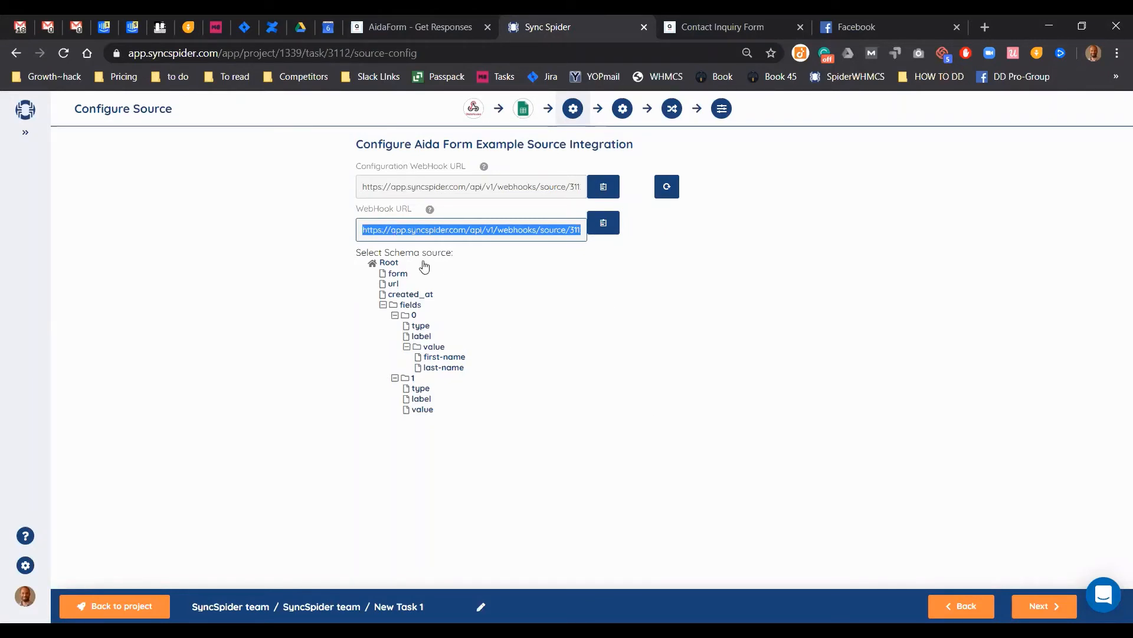
mouse_move(412, 267)
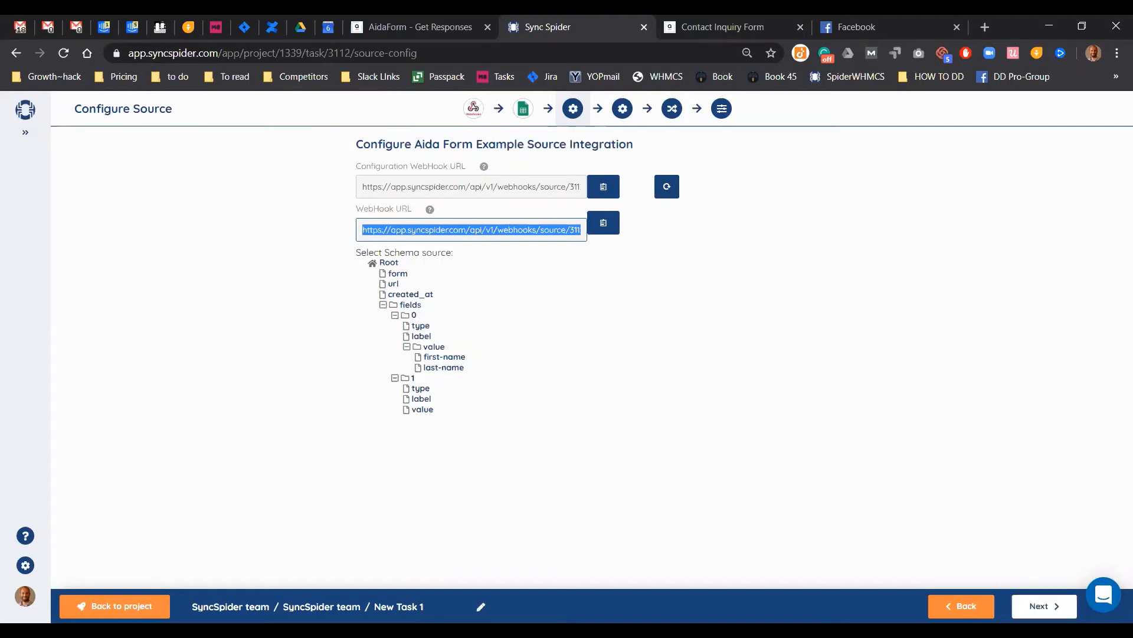
click(1044, 606)
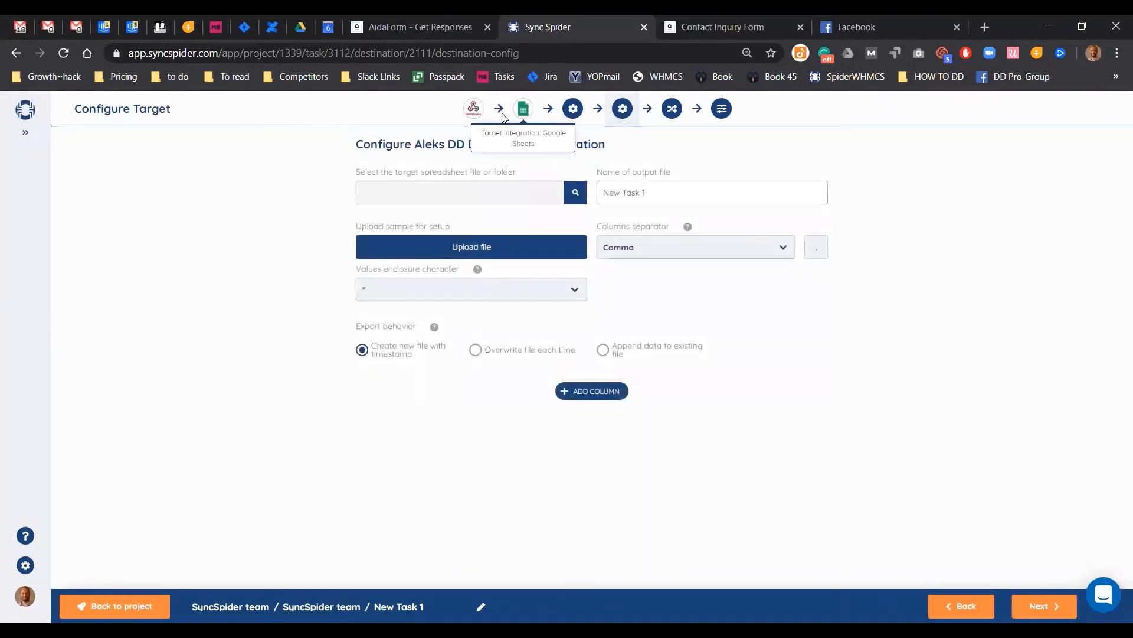
click(575, 192)
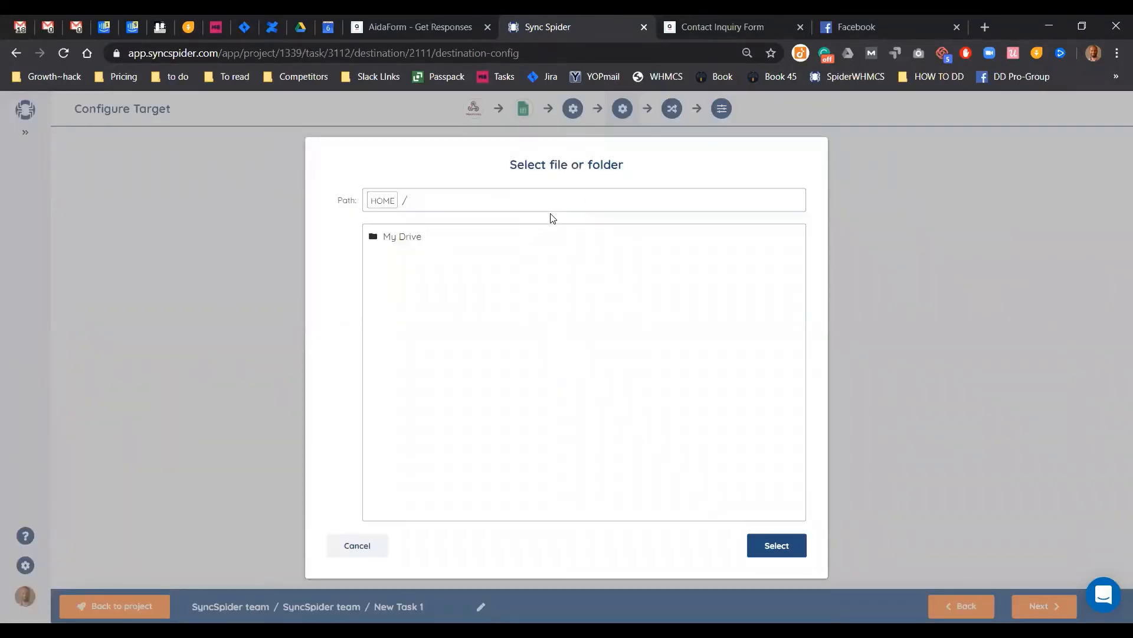
double_click(407, 235)
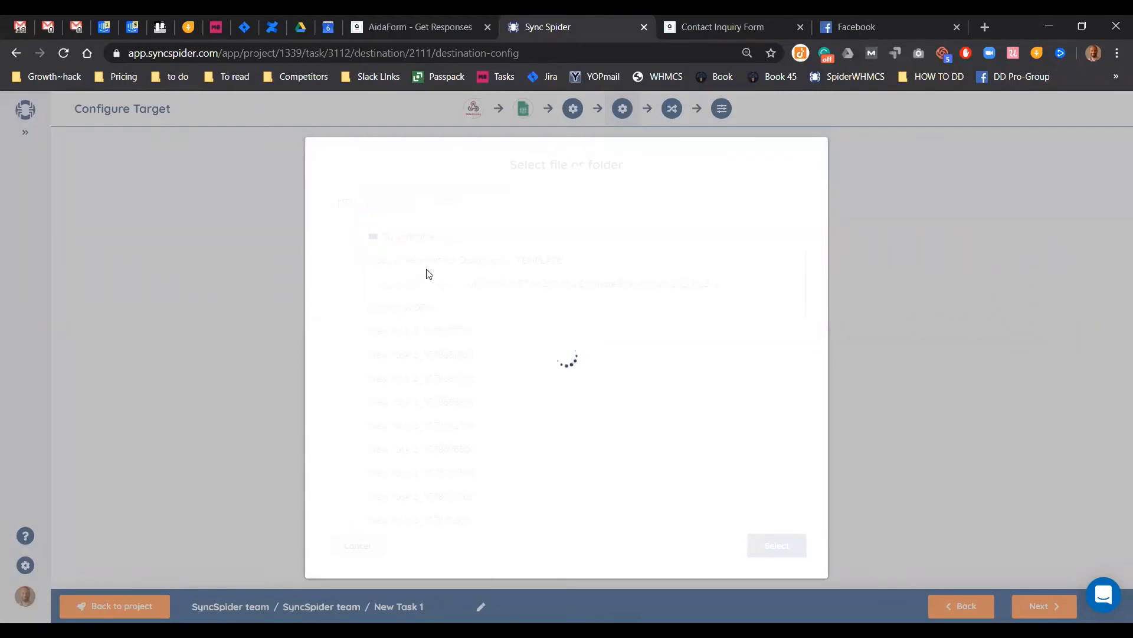
double_click(437, 238)
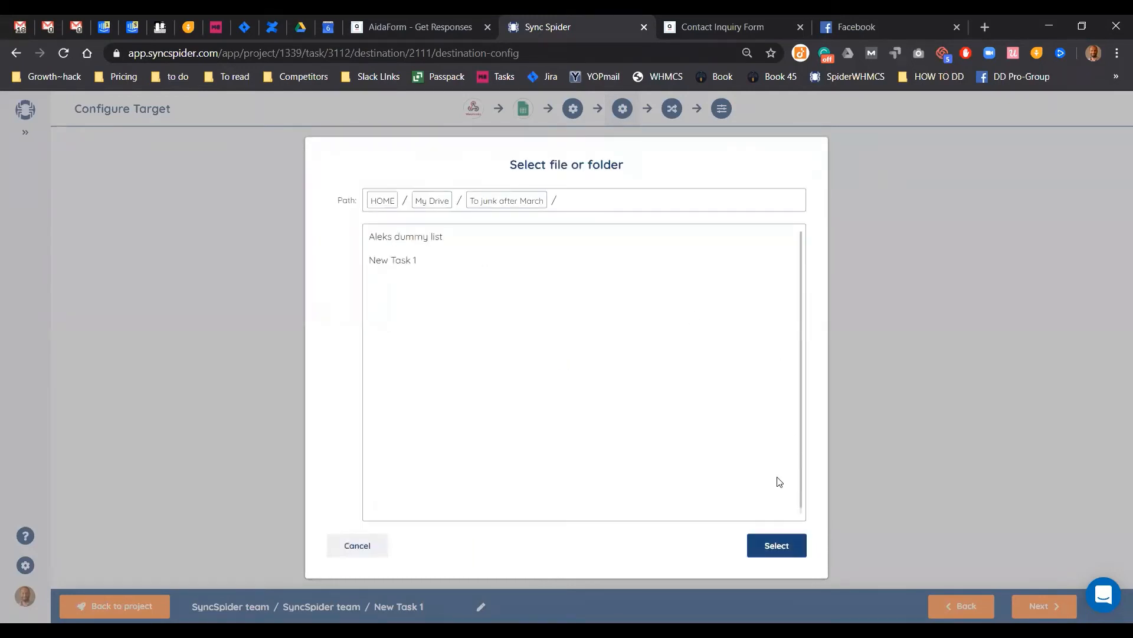
click(777, 545)
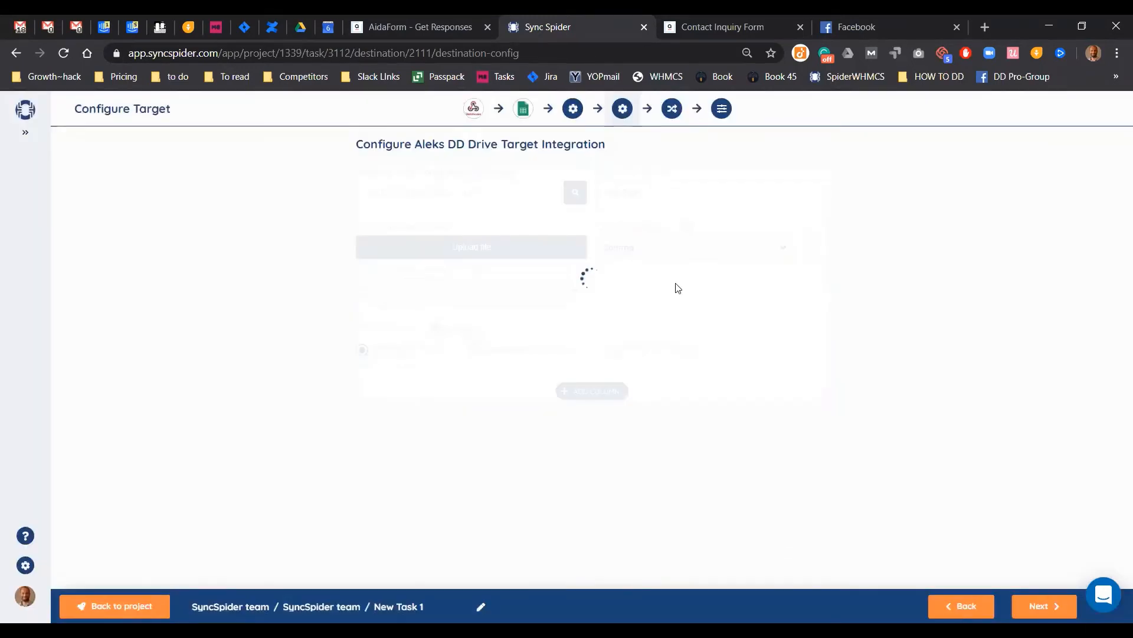
- Name the output file "Aida form test" and set the export behavior to append data to the existing file
click(652, 195)
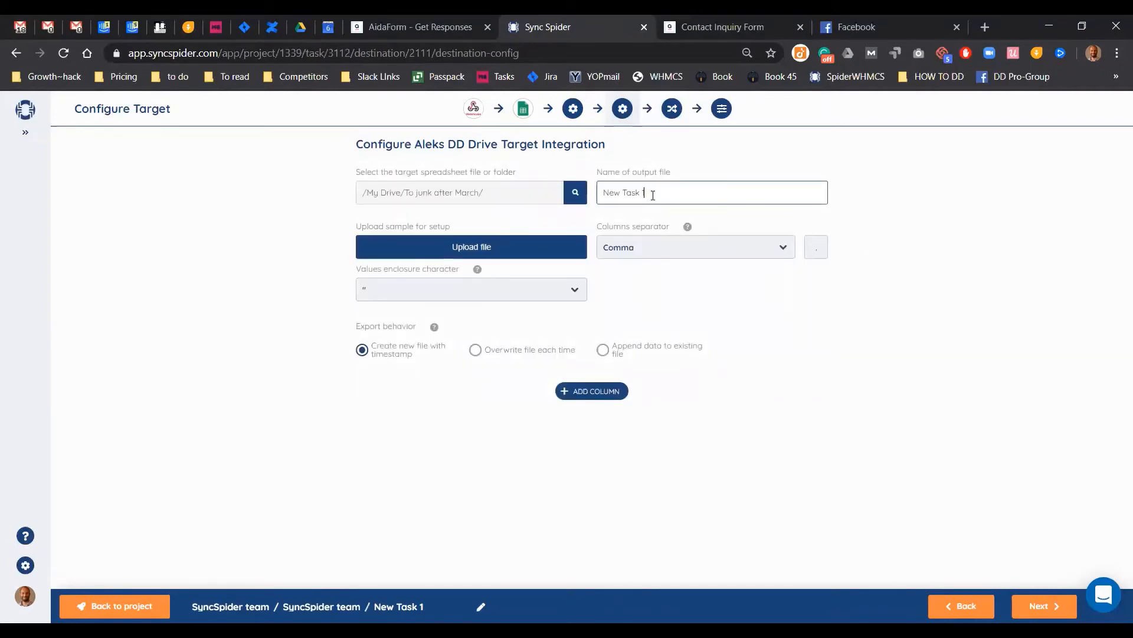
key(ctrl+a)
text(Aida fo)
click(602, 352)
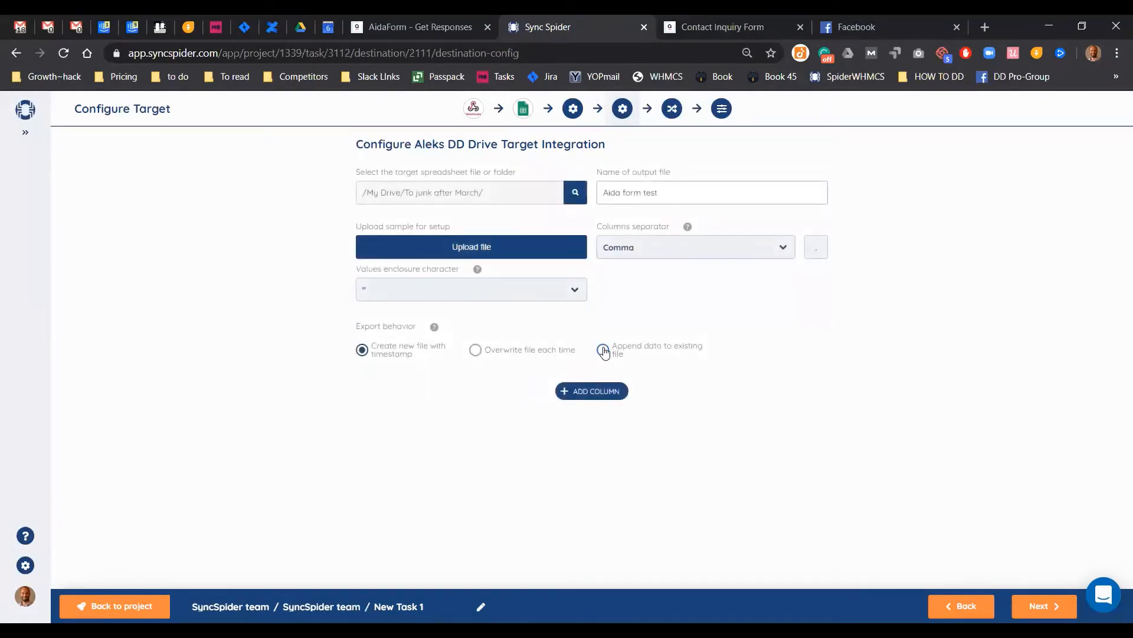
click(603, 351)
- Add the text columns F.Name, L.Name and Email to the target file and continue to the mapping
click(613, 388)
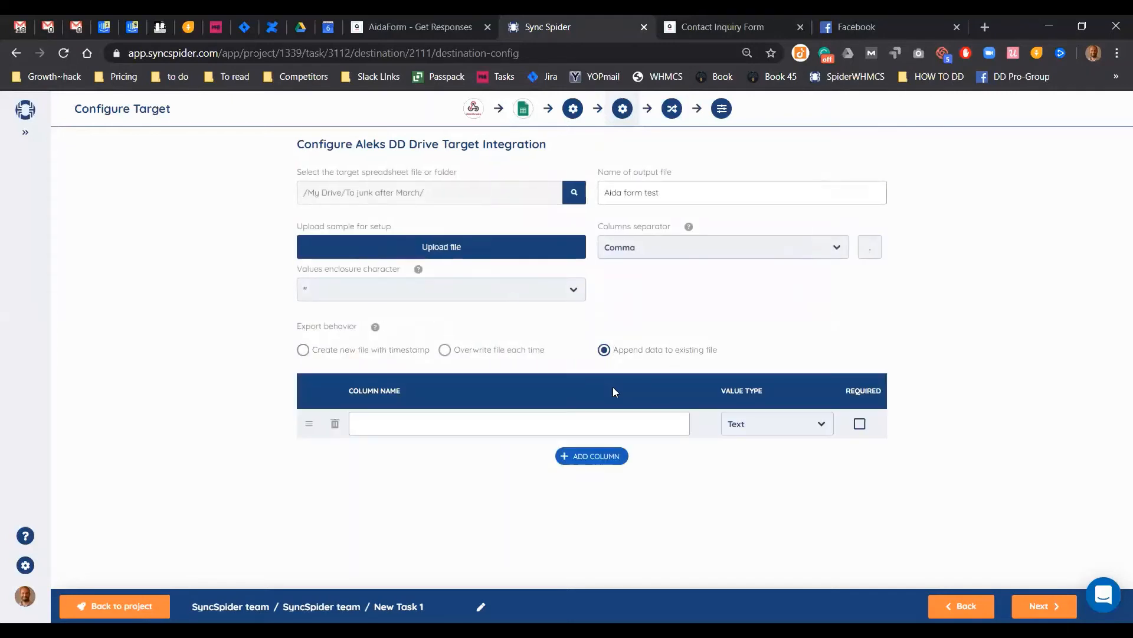
click(547, 425)
text(F)
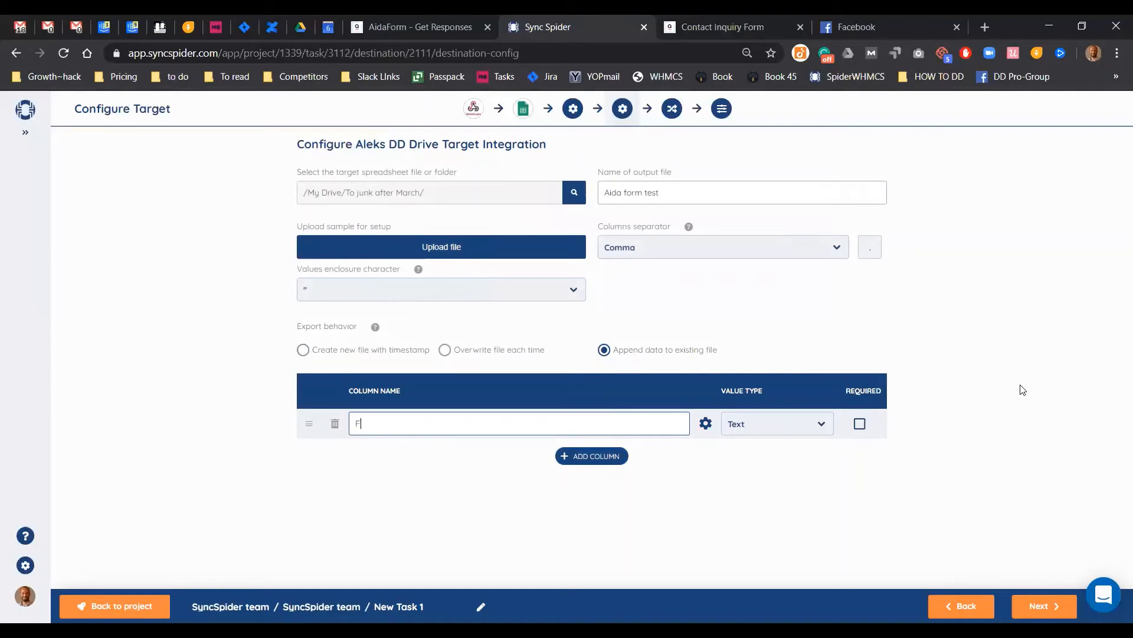
text(.Name)
click(580, 456)
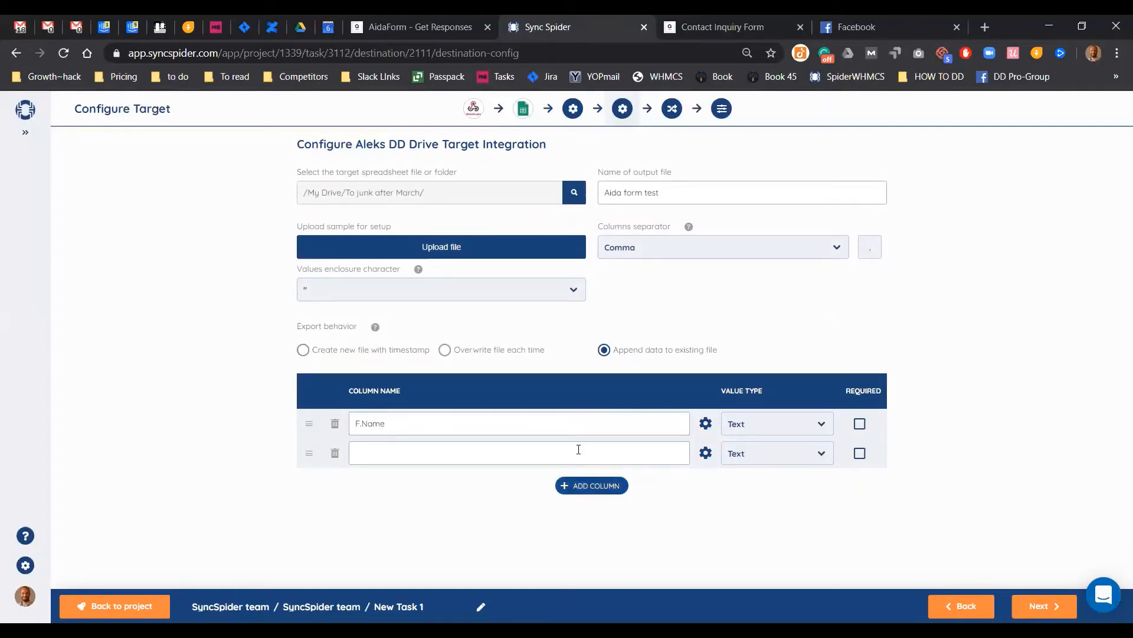
click(579, 450)
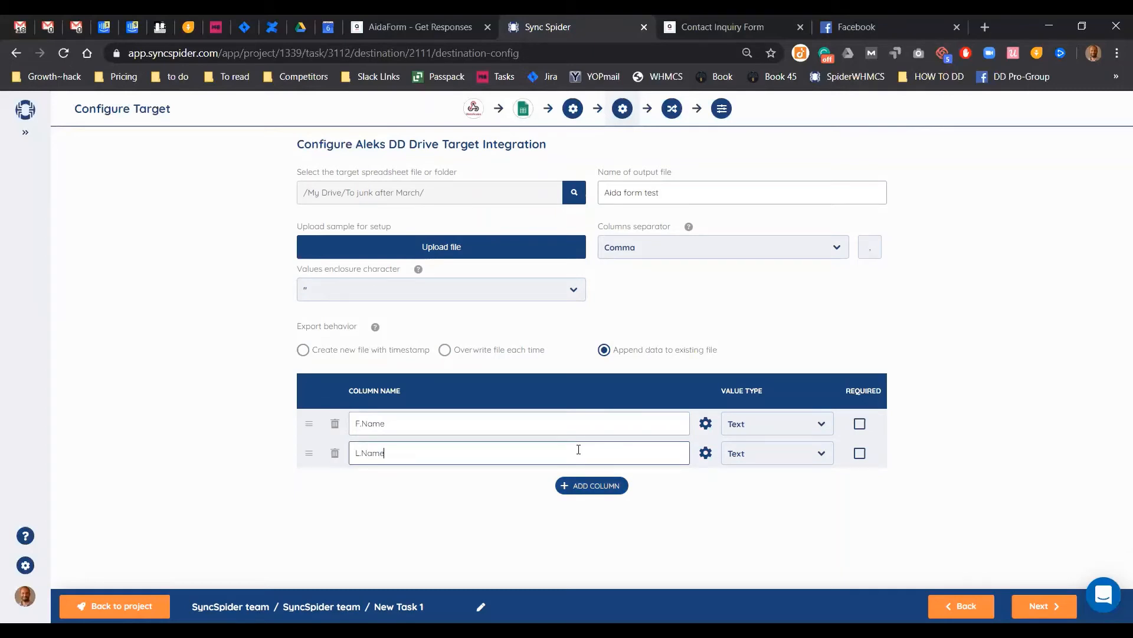
click(578, 489)
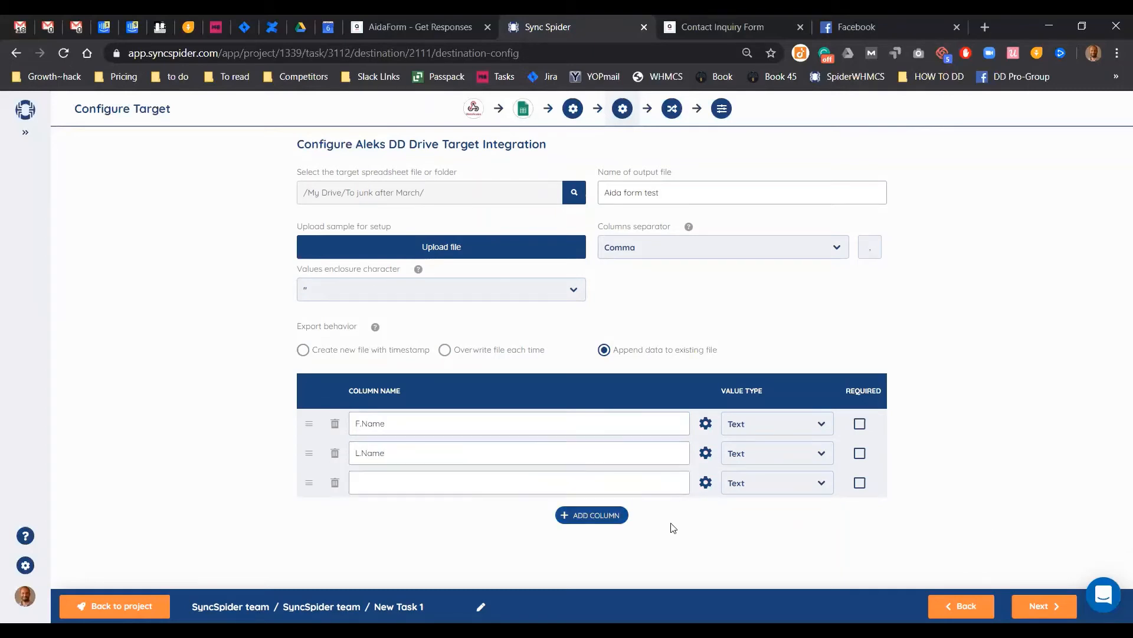
click(615, 483)
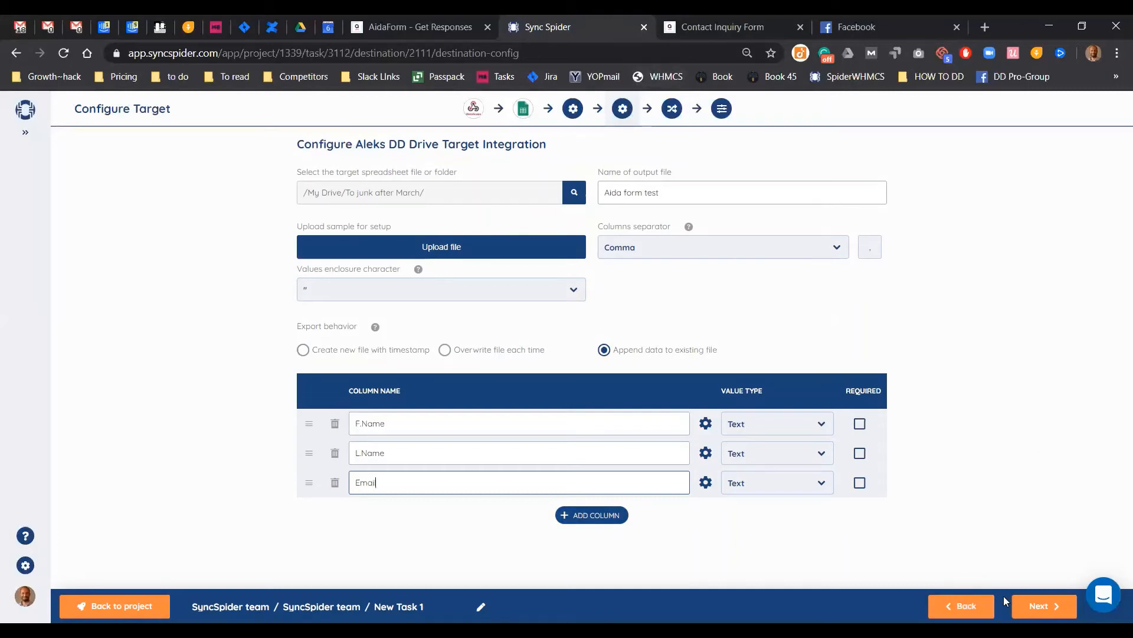
click(1039, 606)
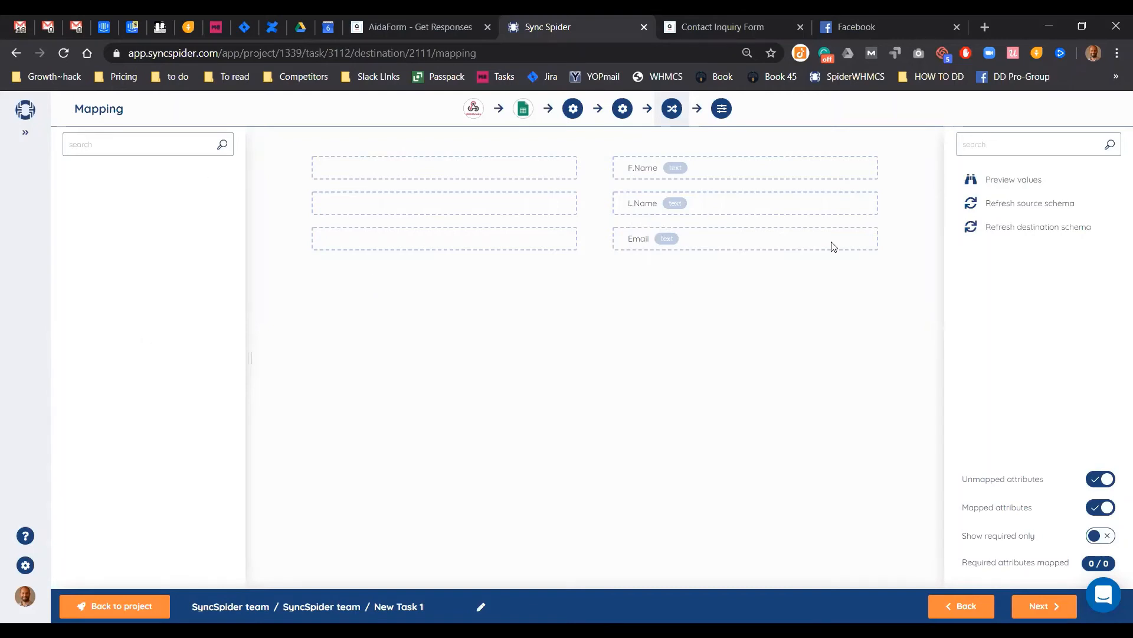
- Refresh the destination schema in the mapping and acknowledge the notice
click(1013, 226)
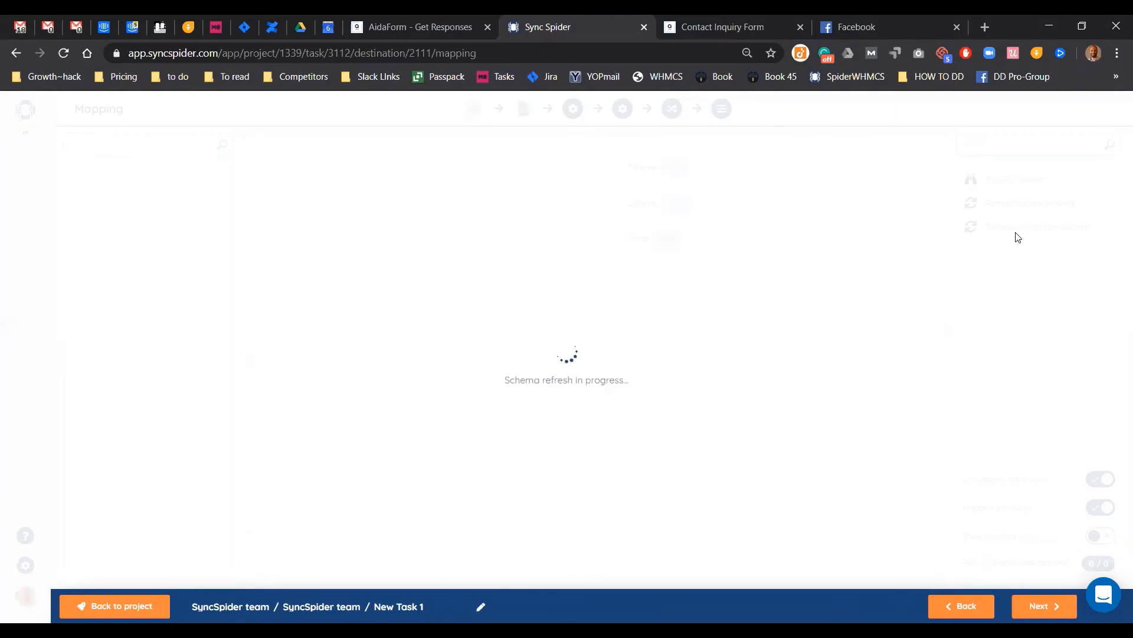
click(1007, 230)
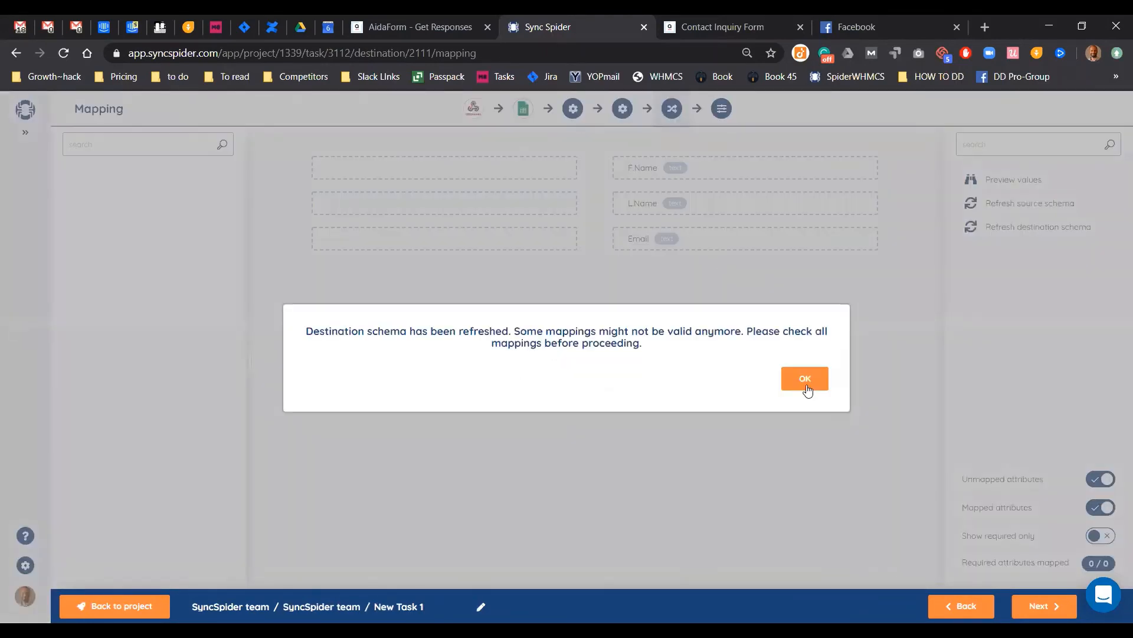
click(806, 378)
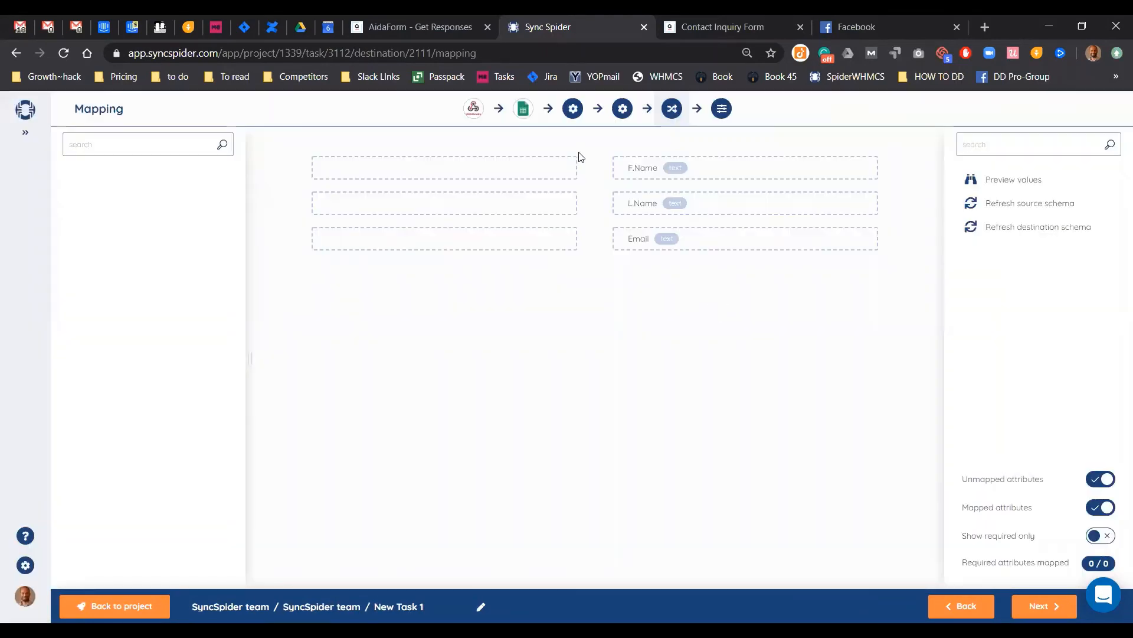
- Return to the source configuration, select Root as the schema source and expand fields entries 0 and 1
click(572, 109)
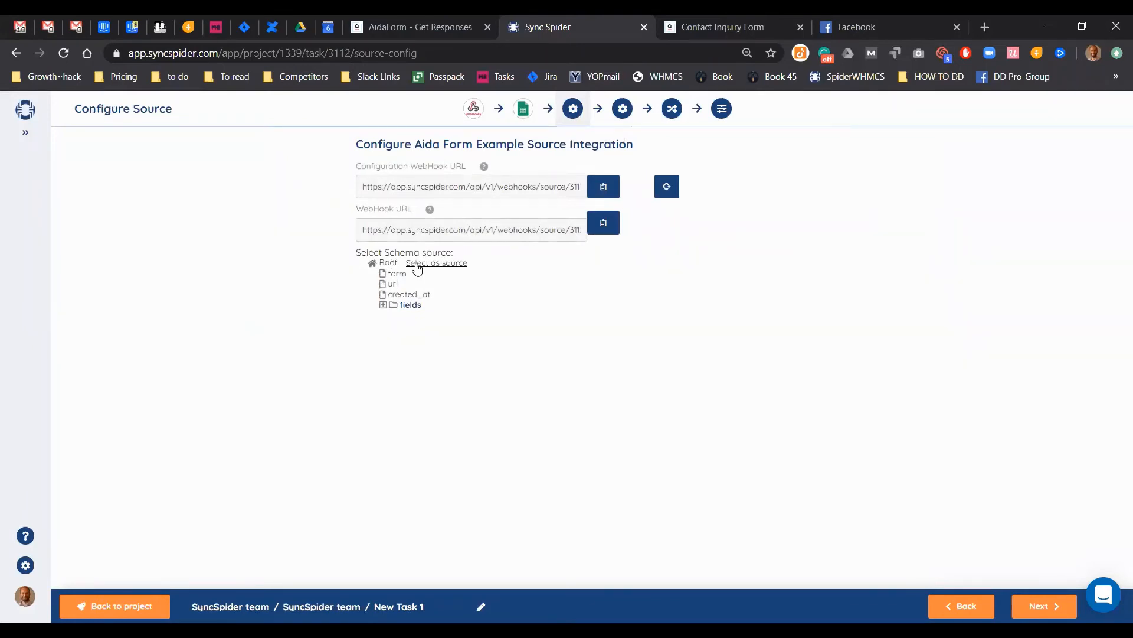
click(413, 263)
click(383, 305)
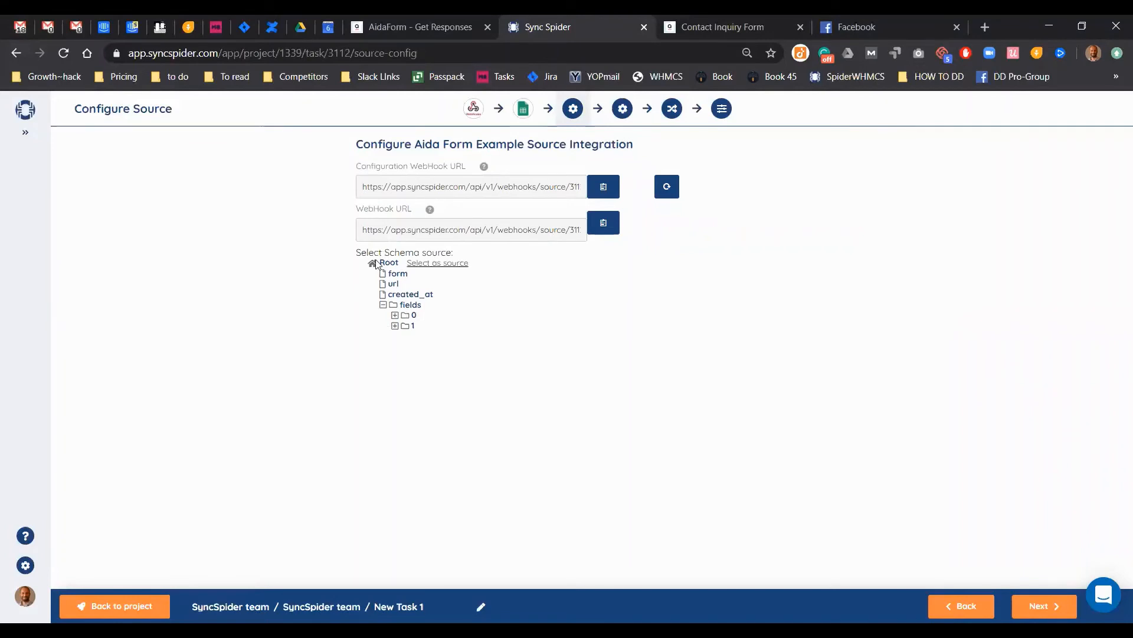
click(395, 315)
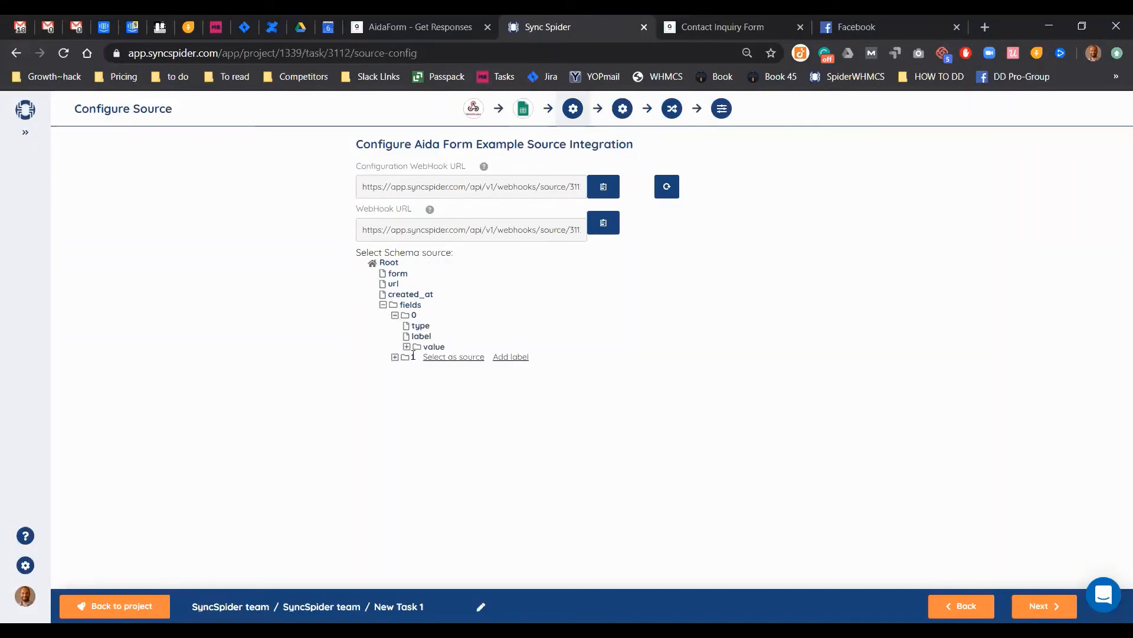
click(395, 357)
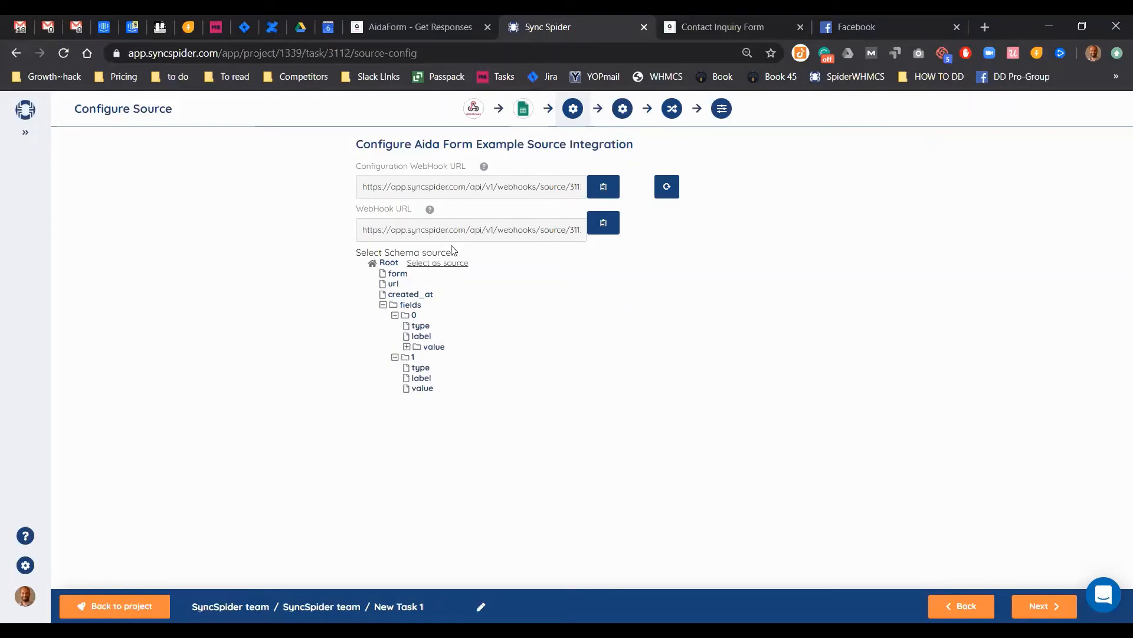
- Select the value node under fields entry 0 as the schema source and give it the label "Lead data"
mouse_move(471, 355)
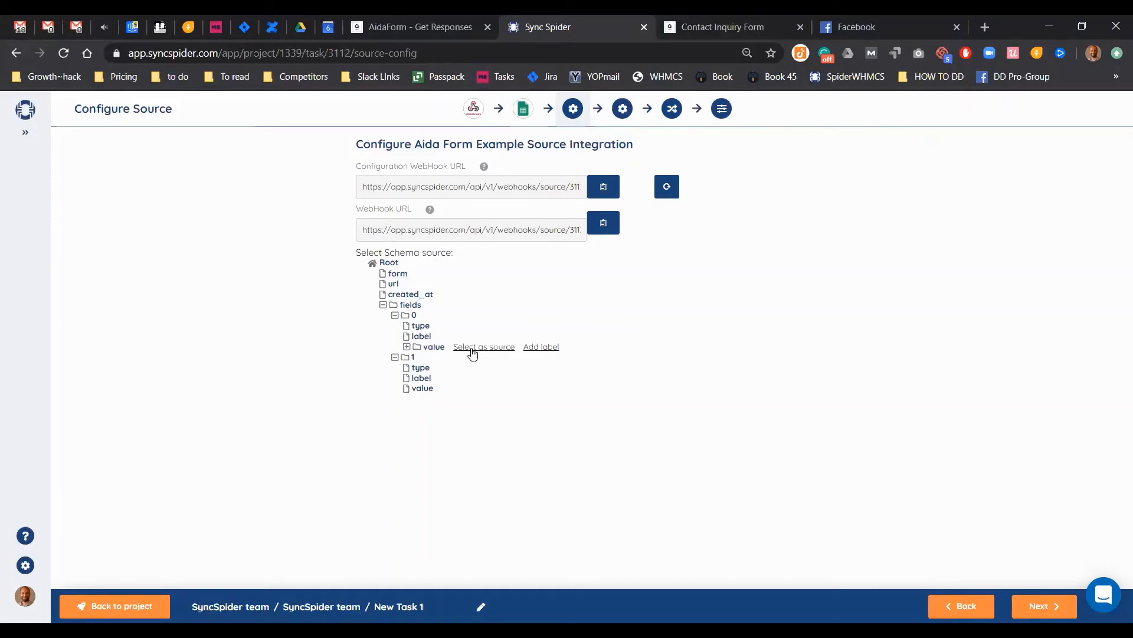
click(472, 348)
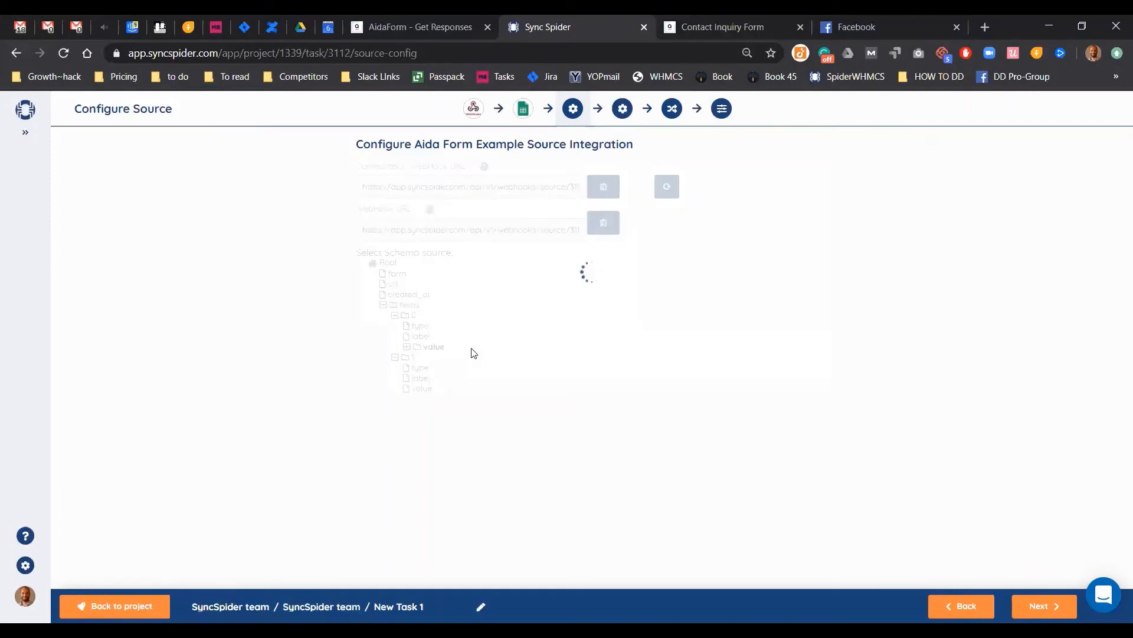
click(407, 348)
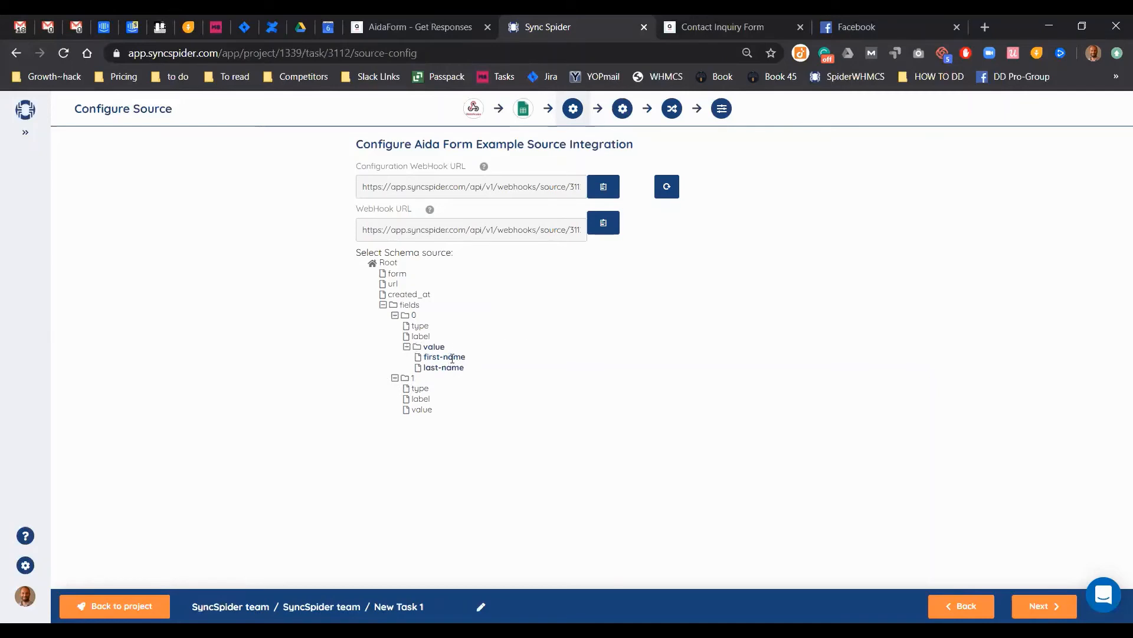
mouse_move(488, 352)
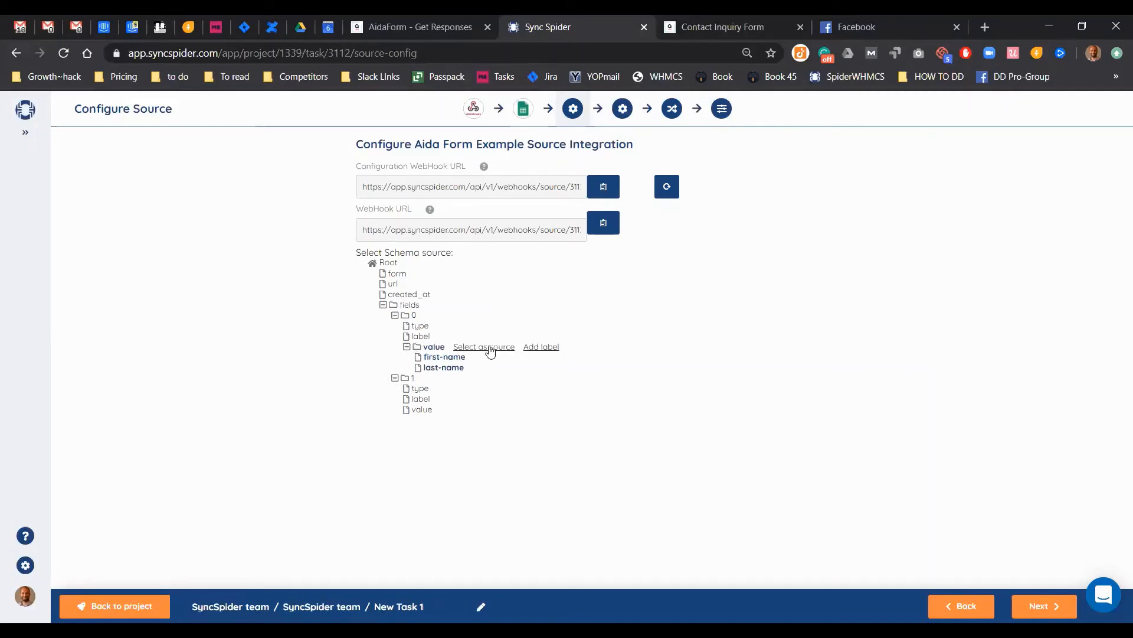
click(542, 348)
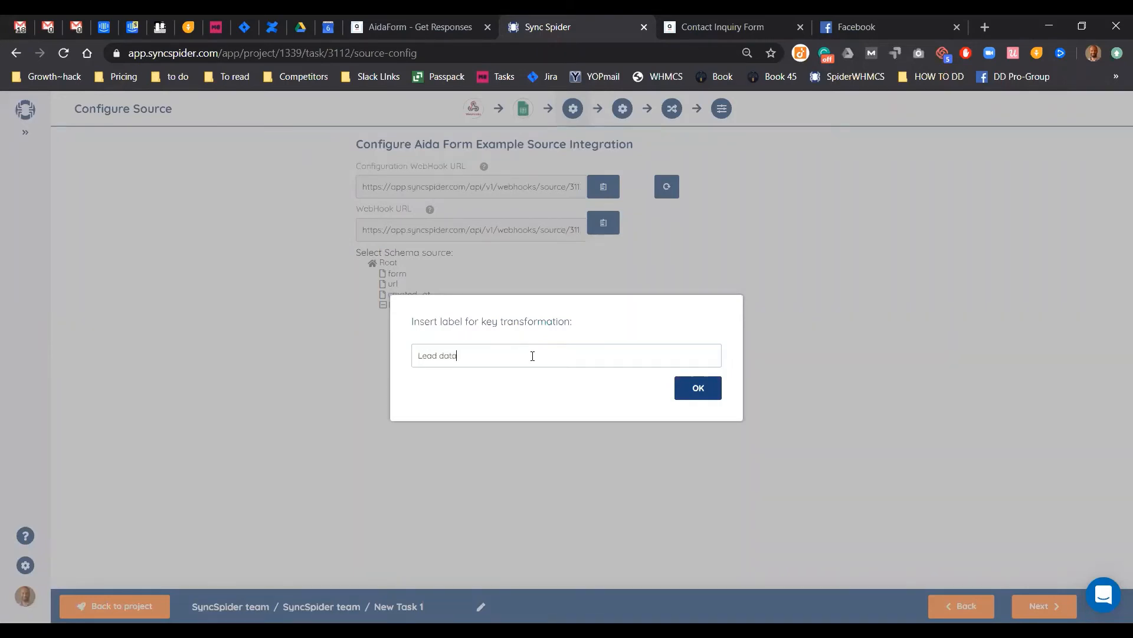
click(708, 388)
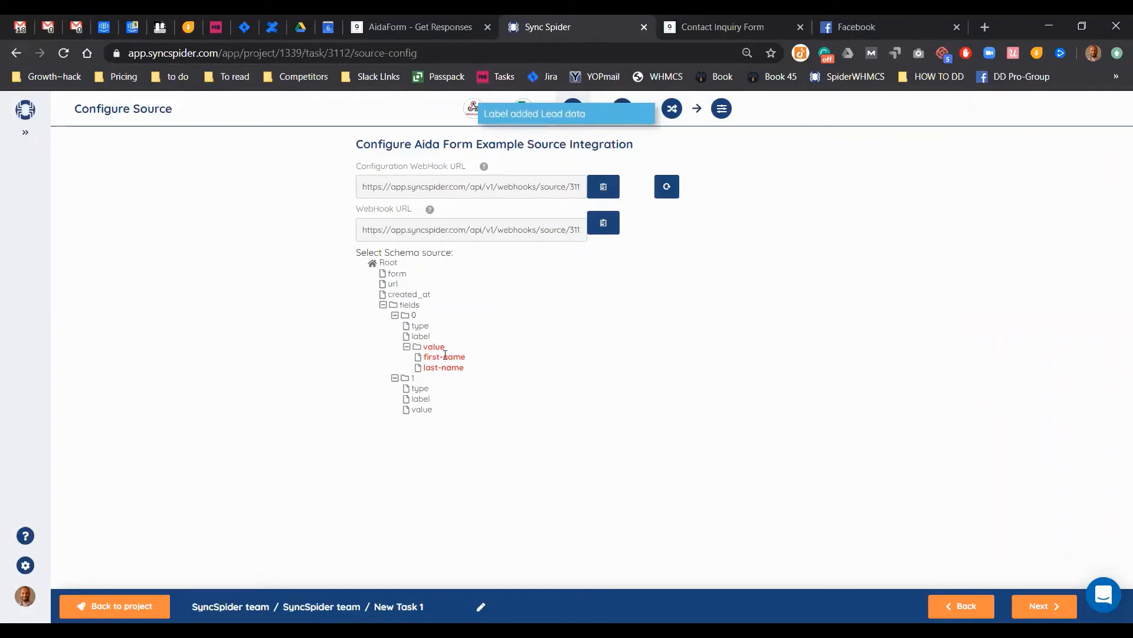
- Switch the schema source between the fields collection and the labelled value node, ending on the value node
click(456, 306)
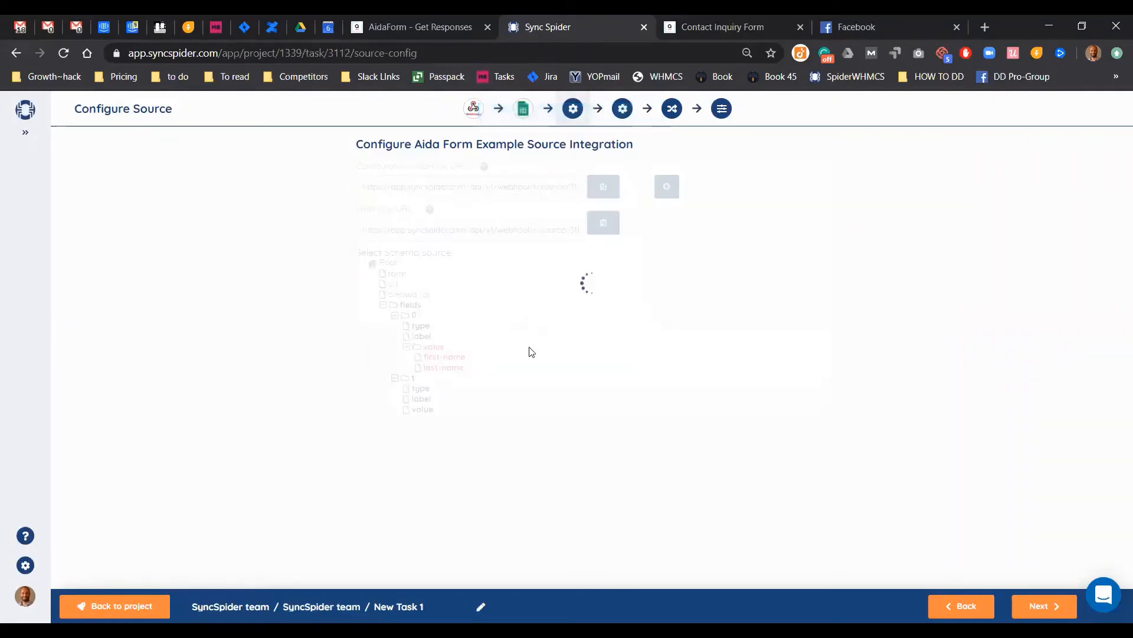
click(485, 348)
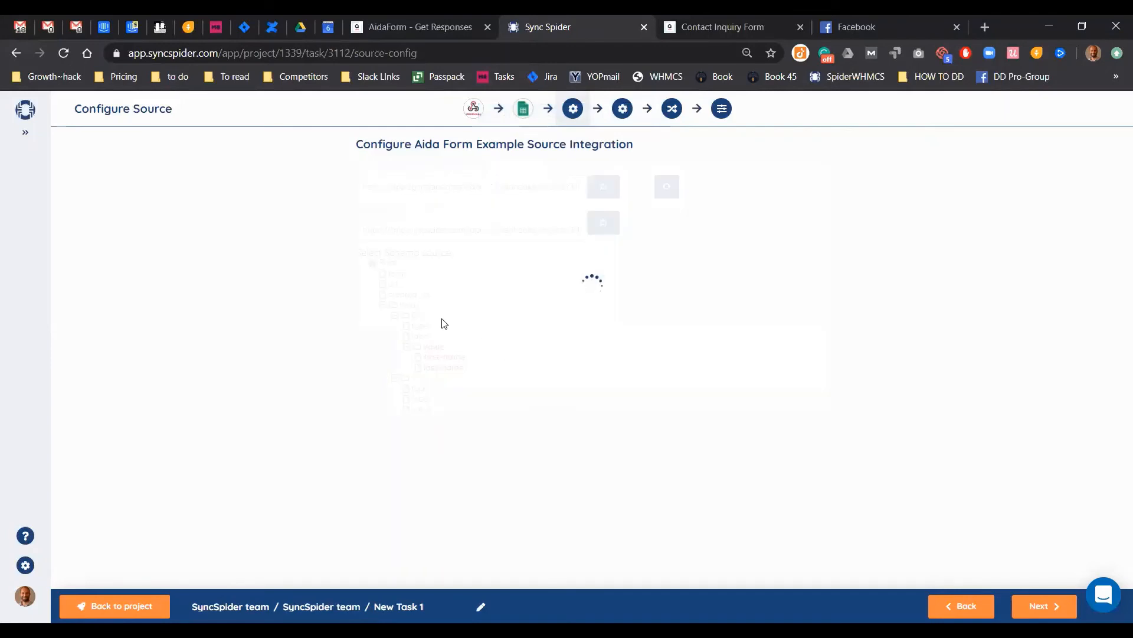
click(456, 306)
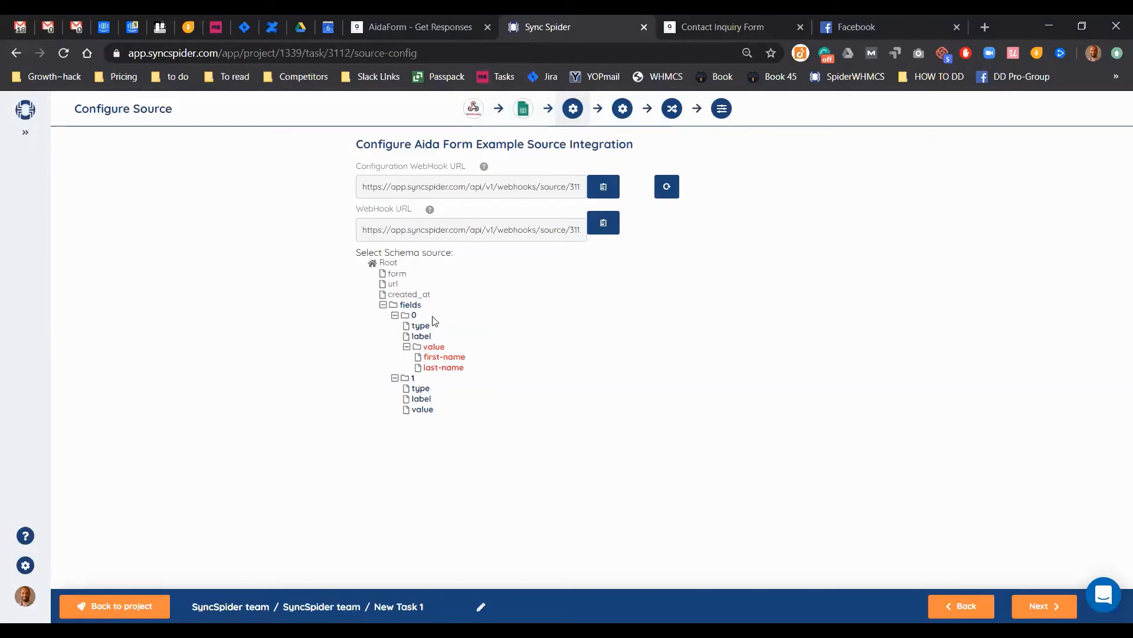
mouse_move(480, 346)
click(484, 346)
mouse_move(486, 350)
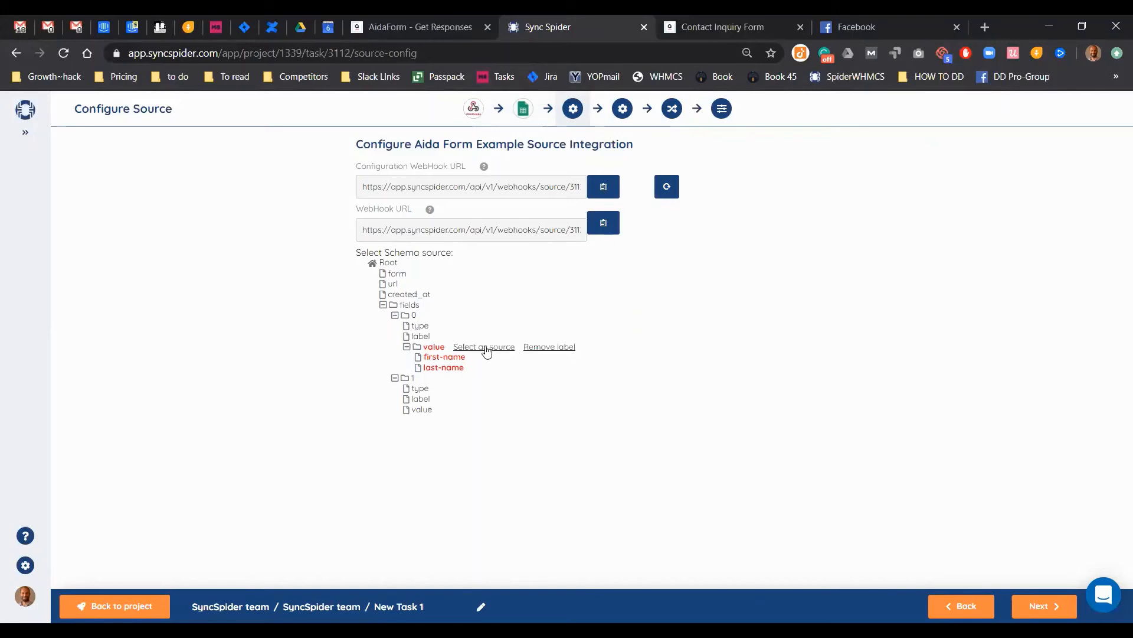
mouse_move(421, 385)
- Continue to the mapping and map Lead data's first-name to F.Name and last-name to L.Name, leaving the fallback values empty
click(1046, 605)
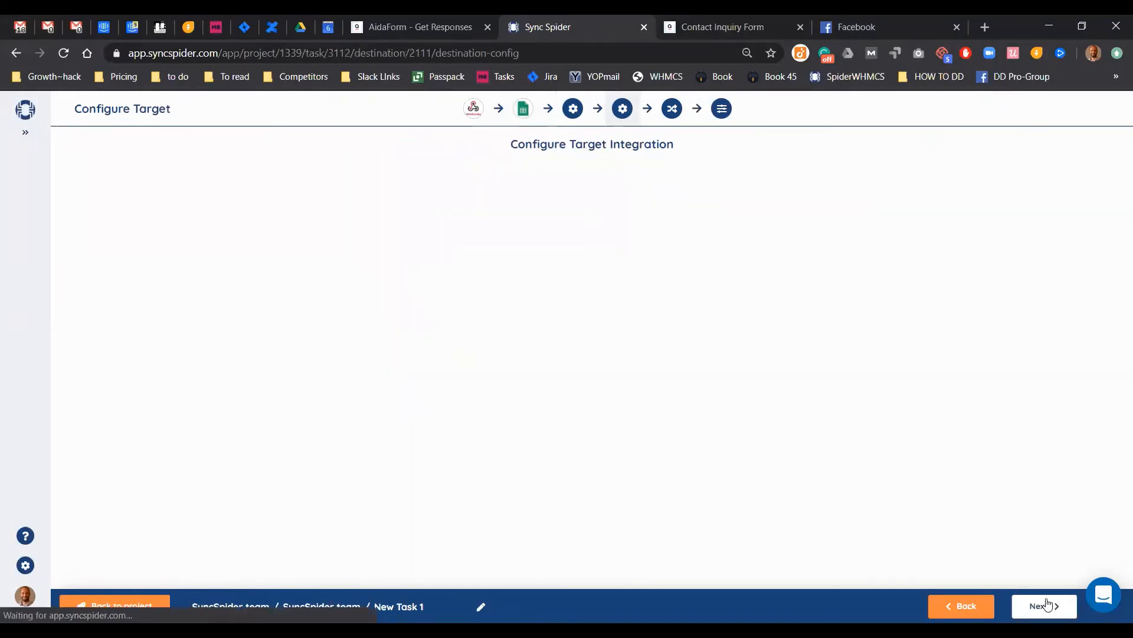
click(1046, 605)
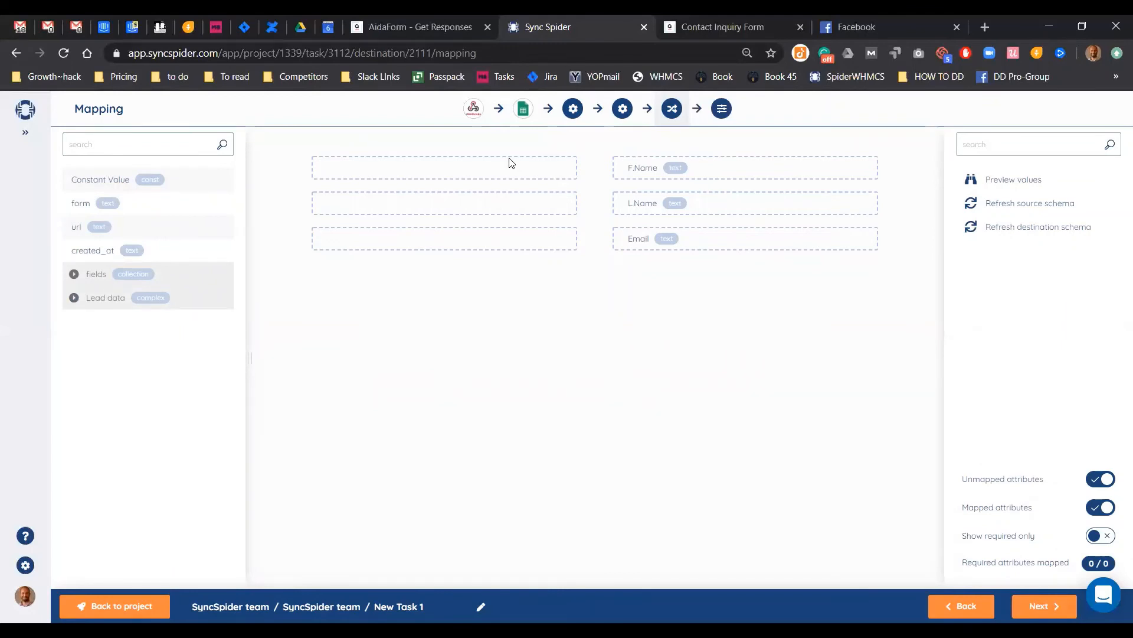
click(73, 298)
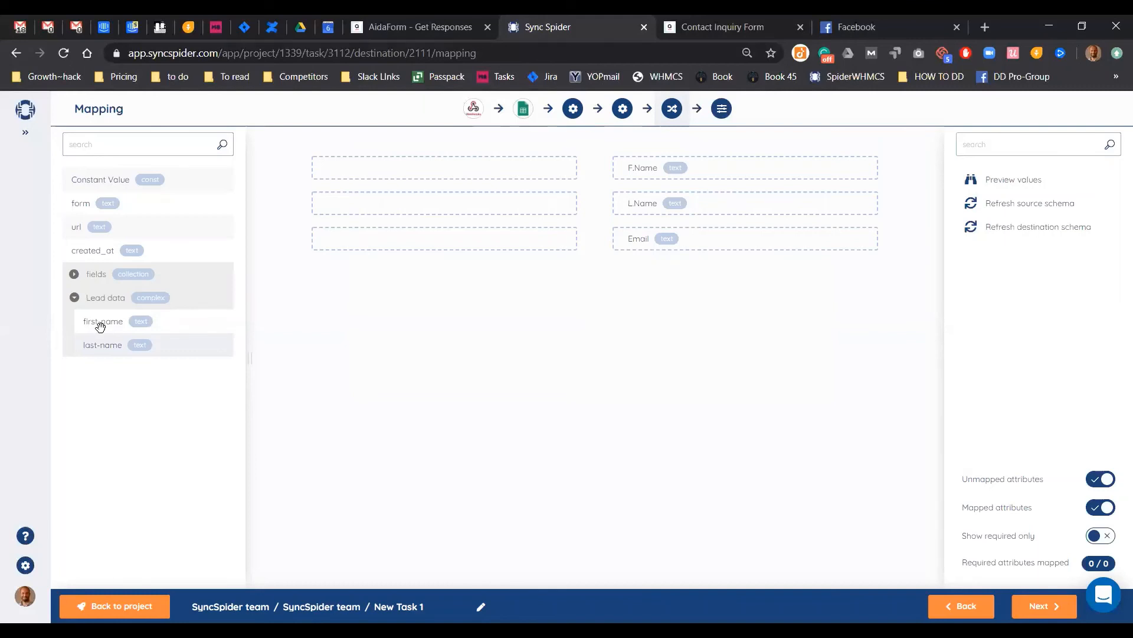
drag(97, 322, 336, 172)
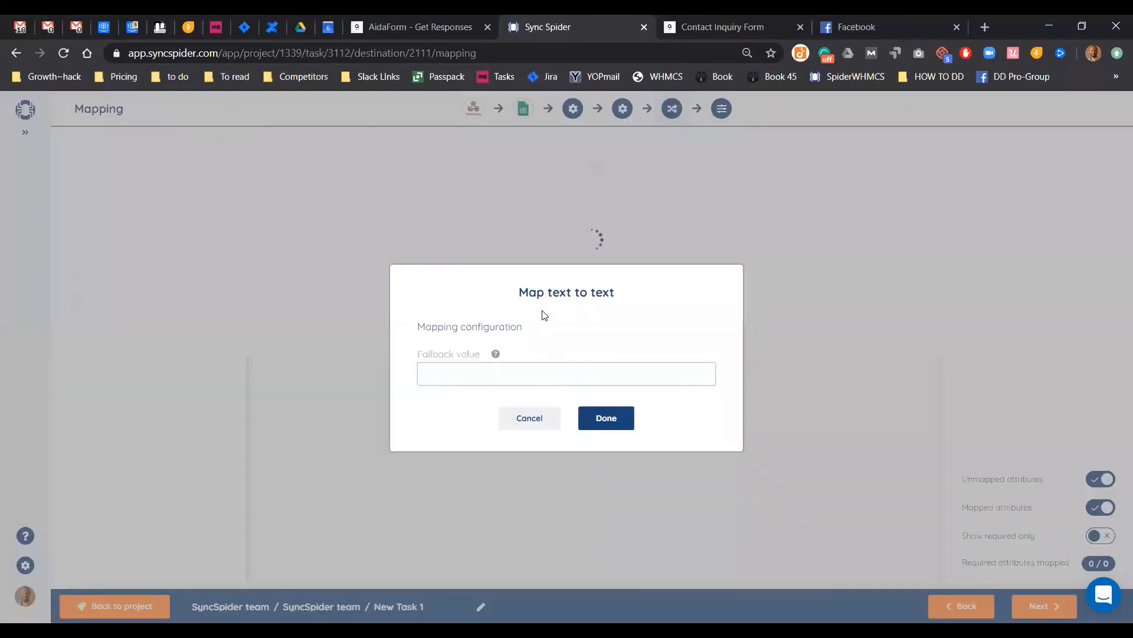
click(606, 417)
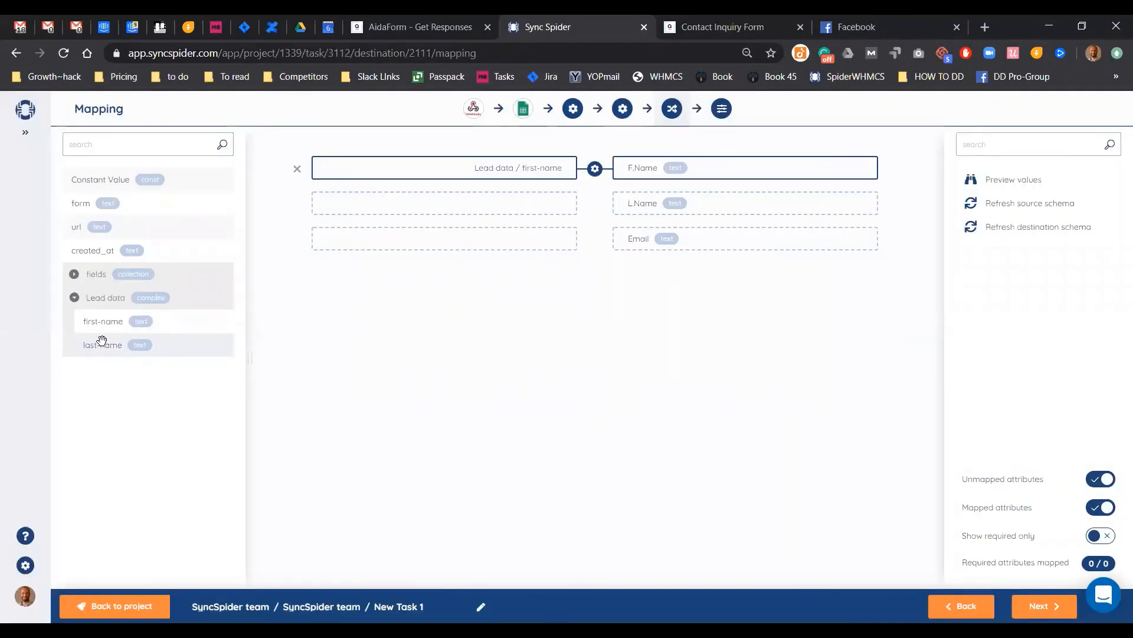
drag(134, 350, 342, 209)
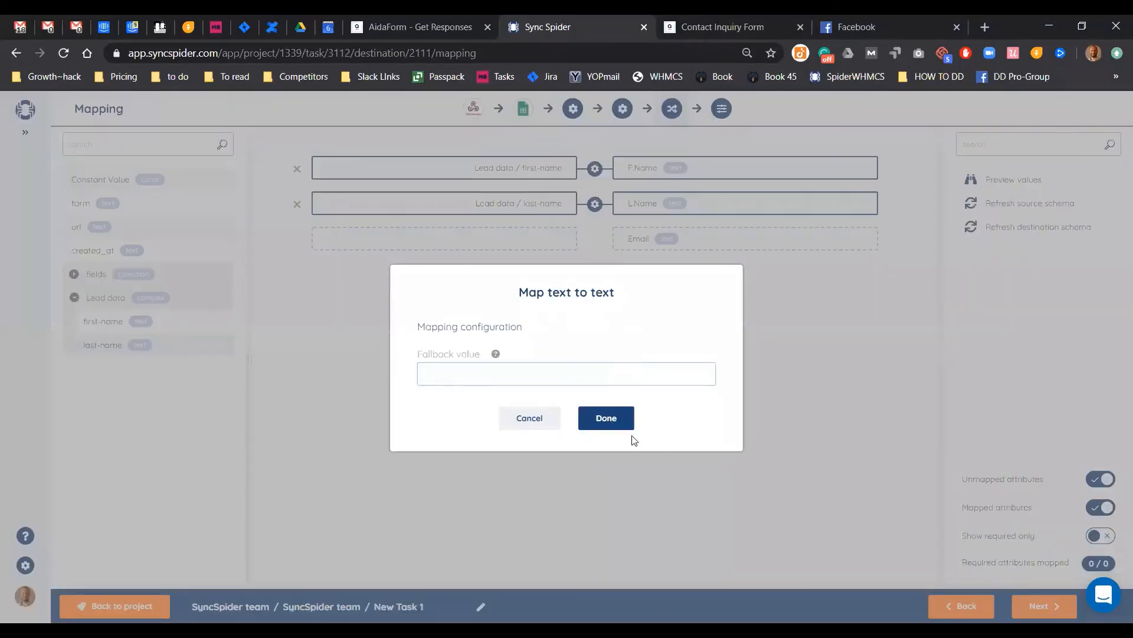
click(602, 422)
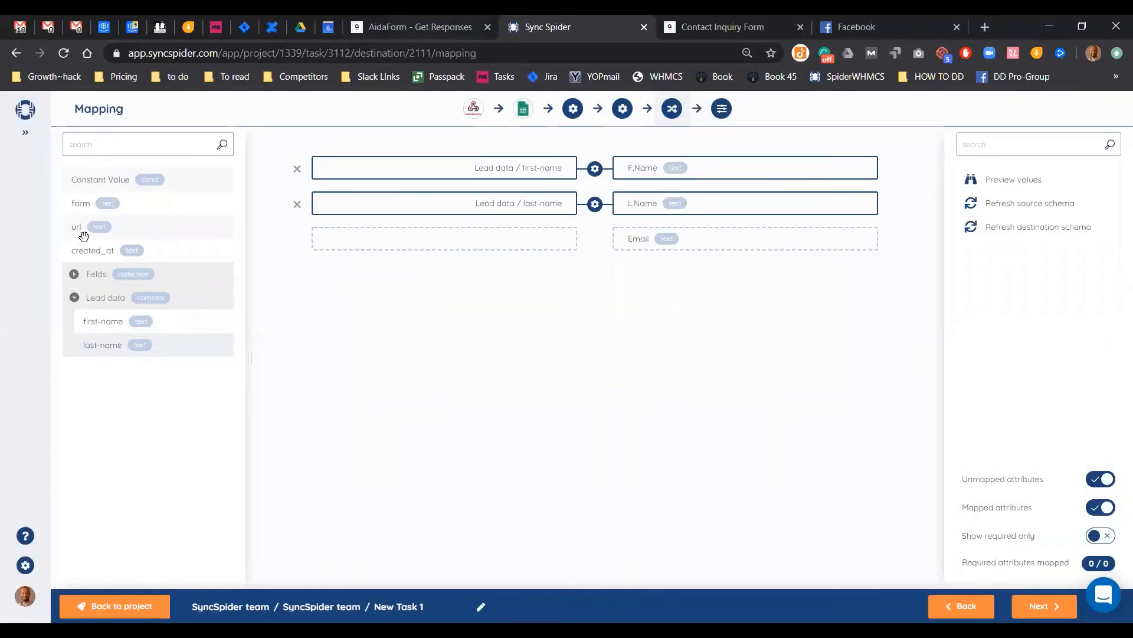
- Map the value attribute of the fields collection to Email and preview the mapped values
click(74, 274)
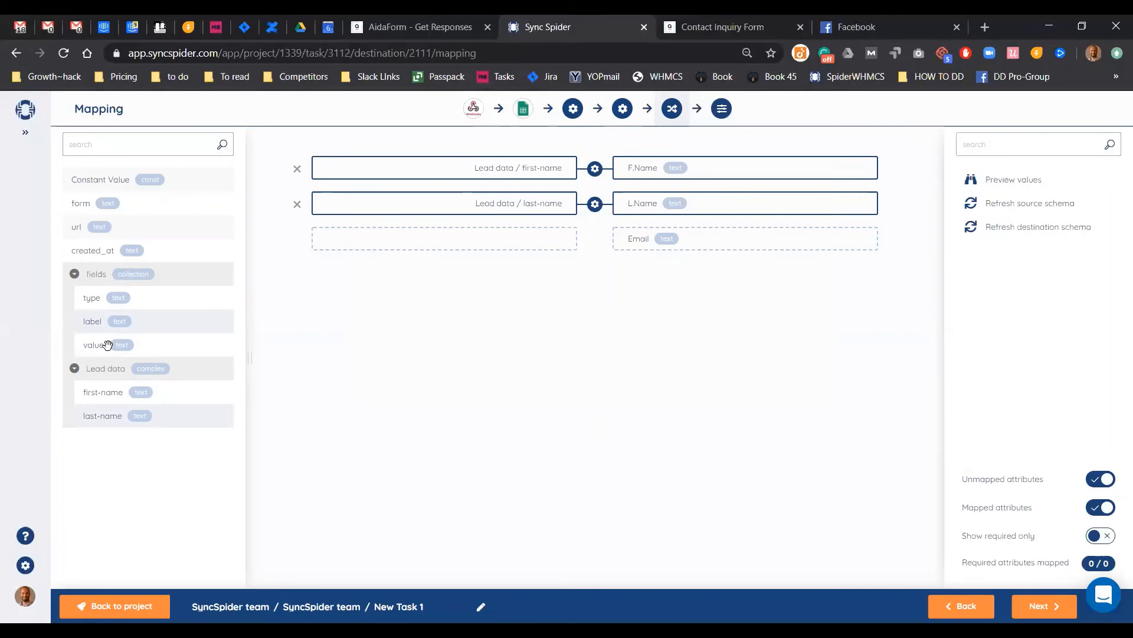
drag(107, 345, 348, 246)
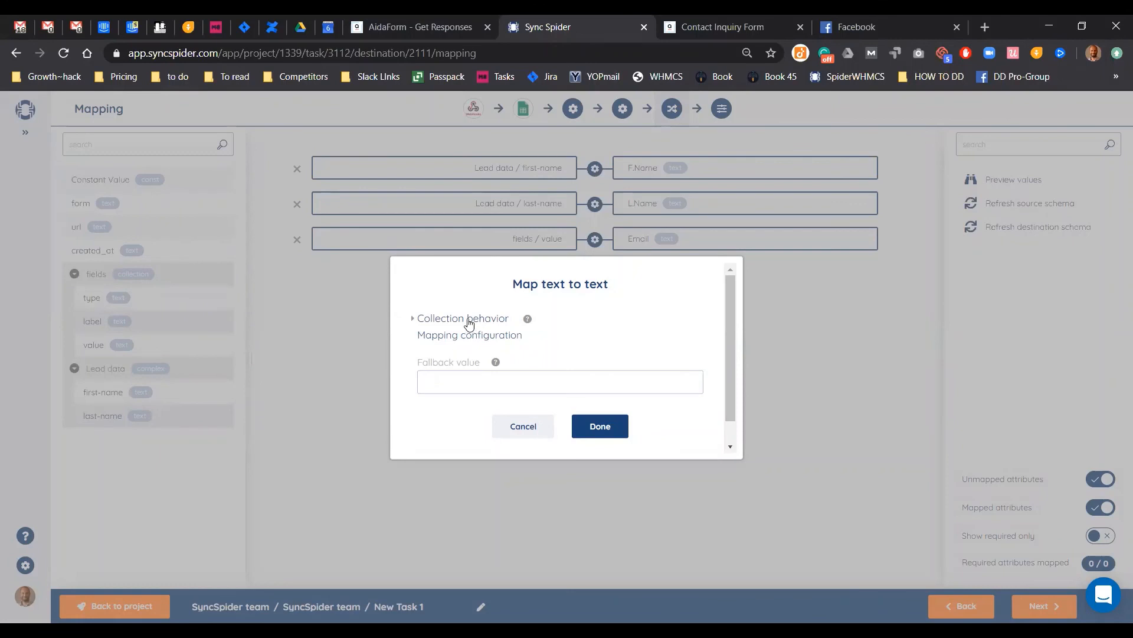
click(602, 431)
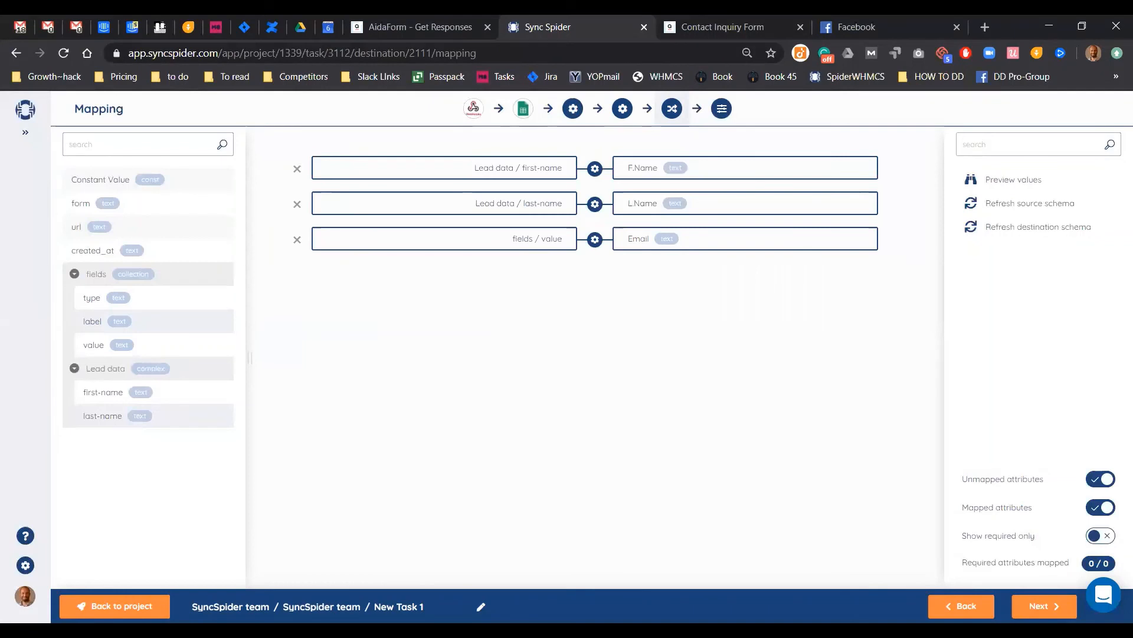
click(1015, 180)
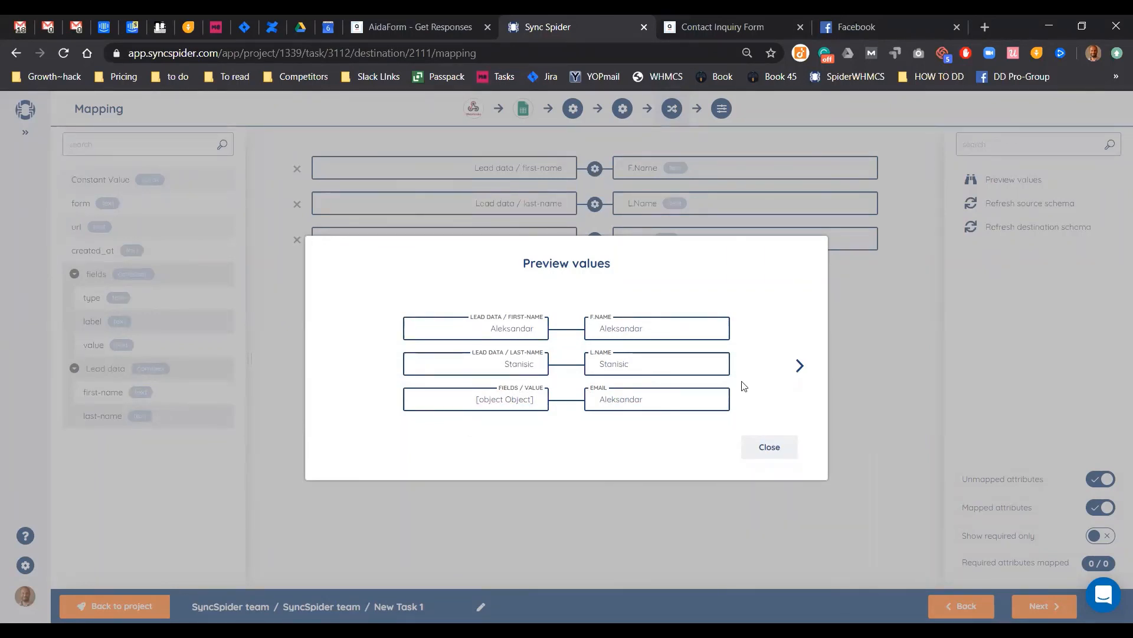
click(771, 449)
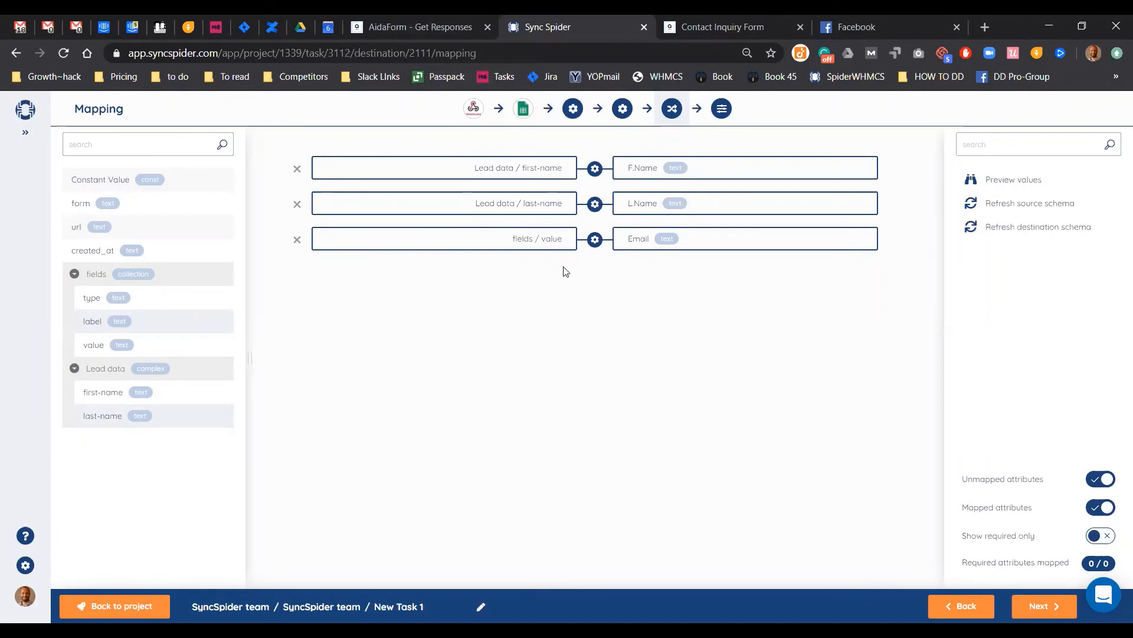
- Set the Email mapping's collection behavior to Take last and preview the mapped values again
click(594, 240)
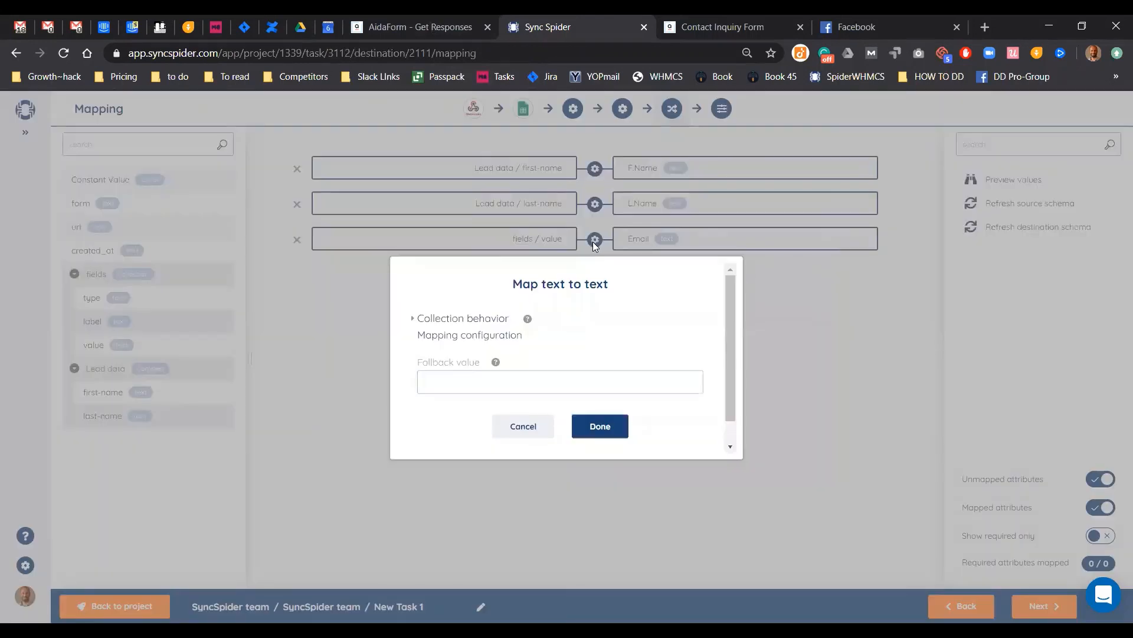
click(477, 319)
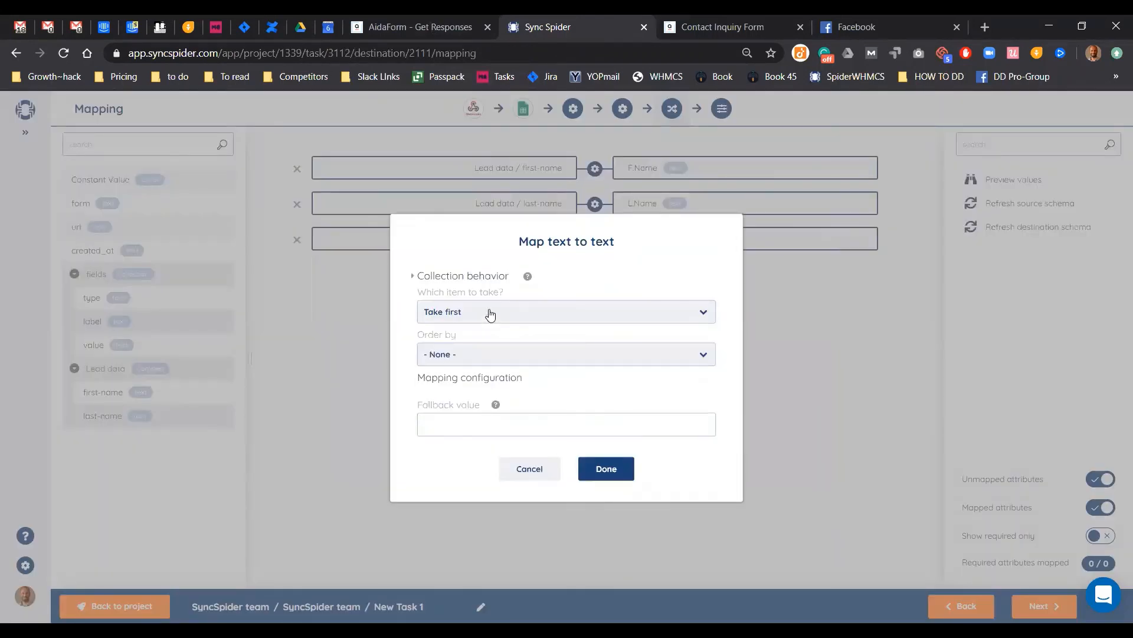
click(490, 314)
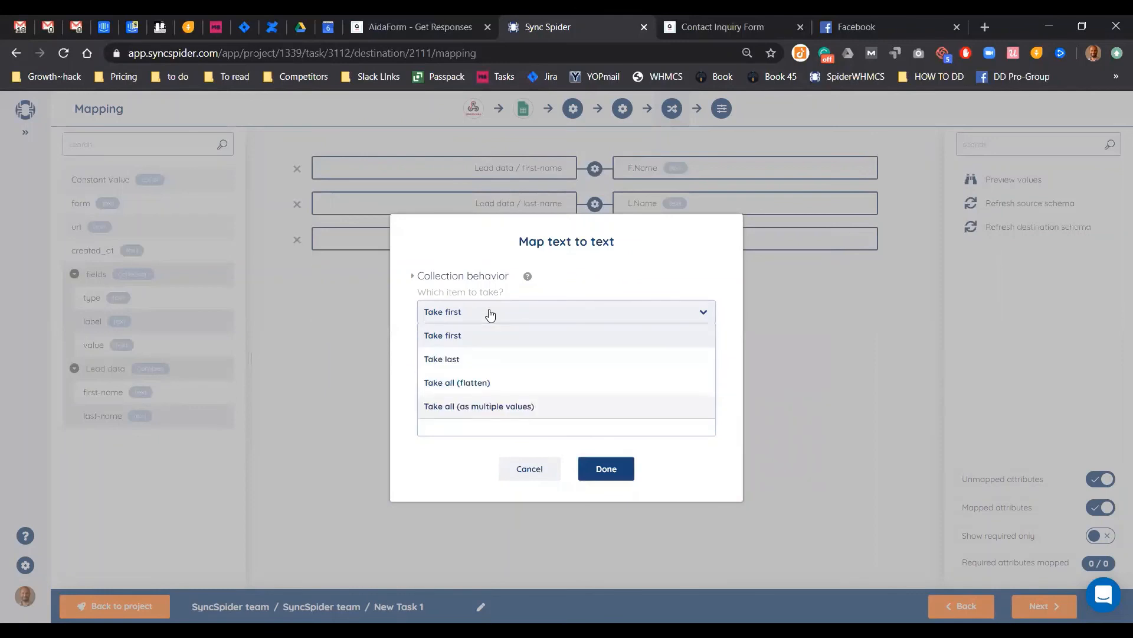
click(469, 360)
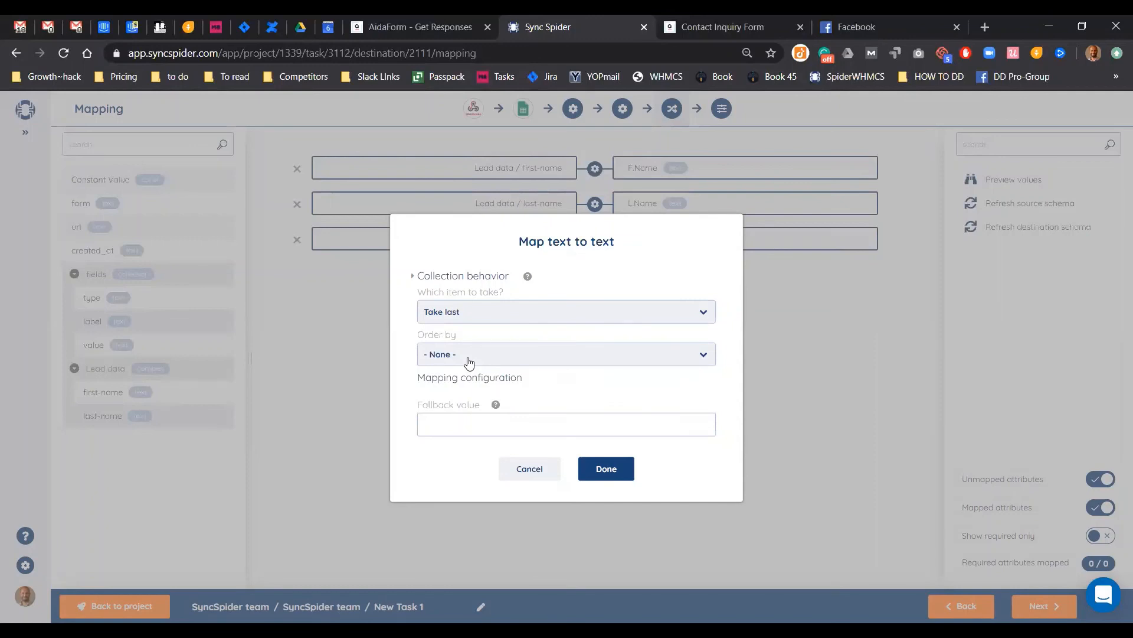
click(490, 319)
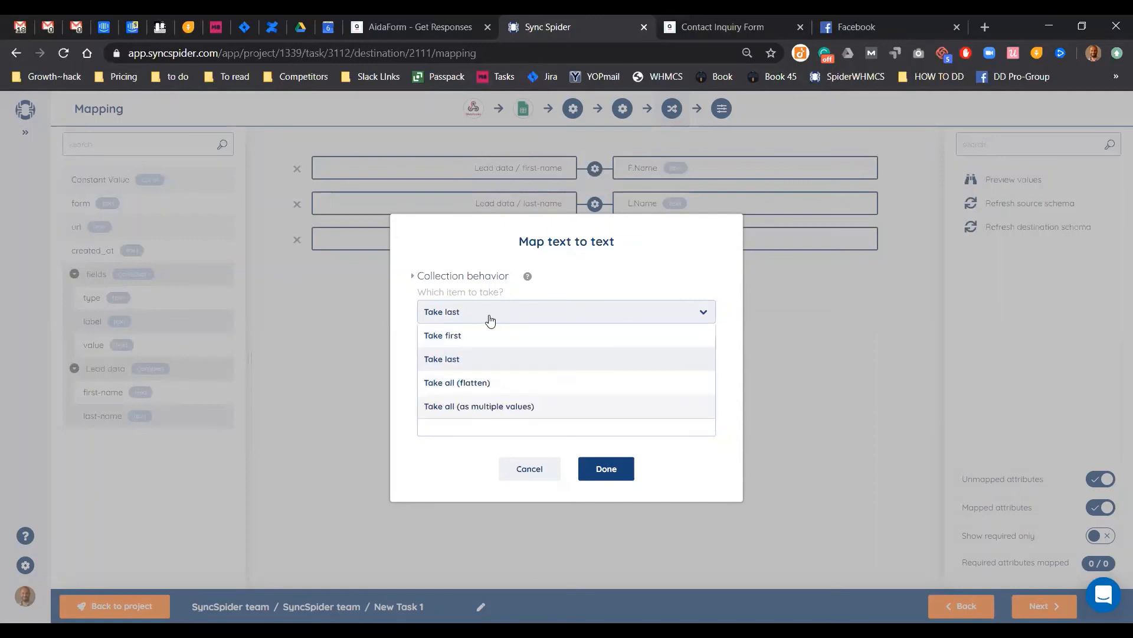
click(489, 319)
click(490, 320)
click(489, 320)
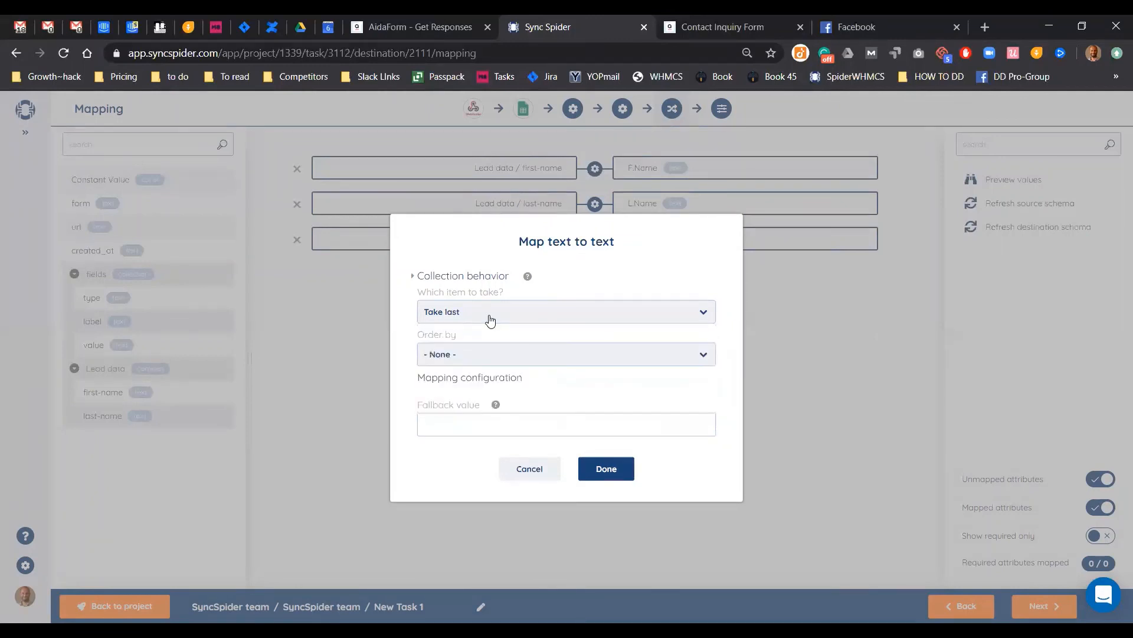
click(486, 358)
click(487, 359)
click(601, 465)
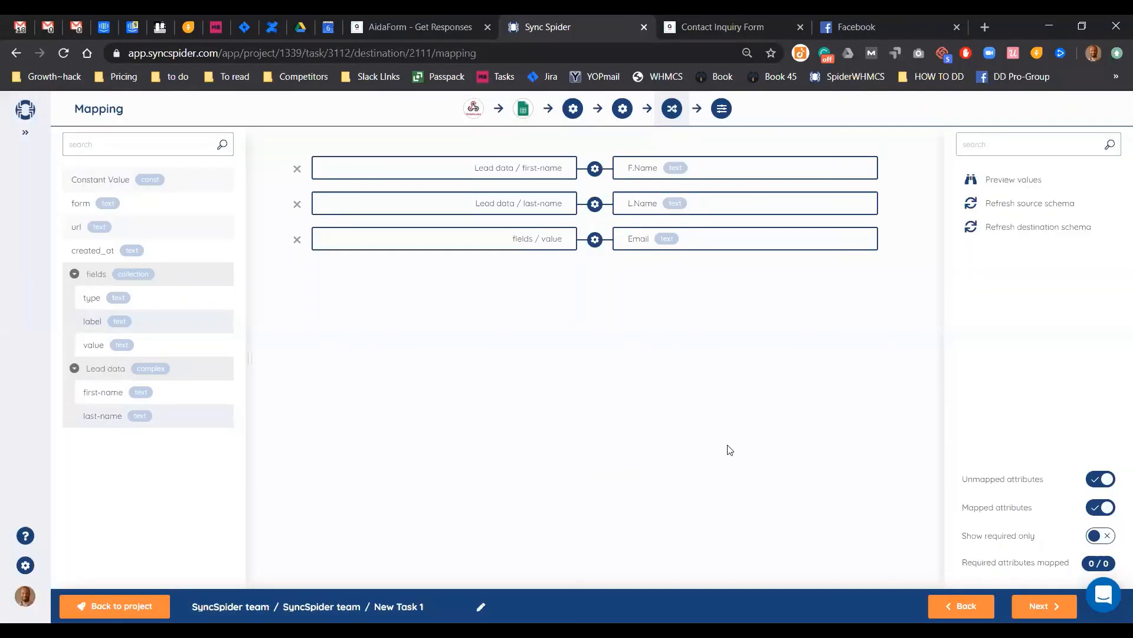
click(1027, 183)
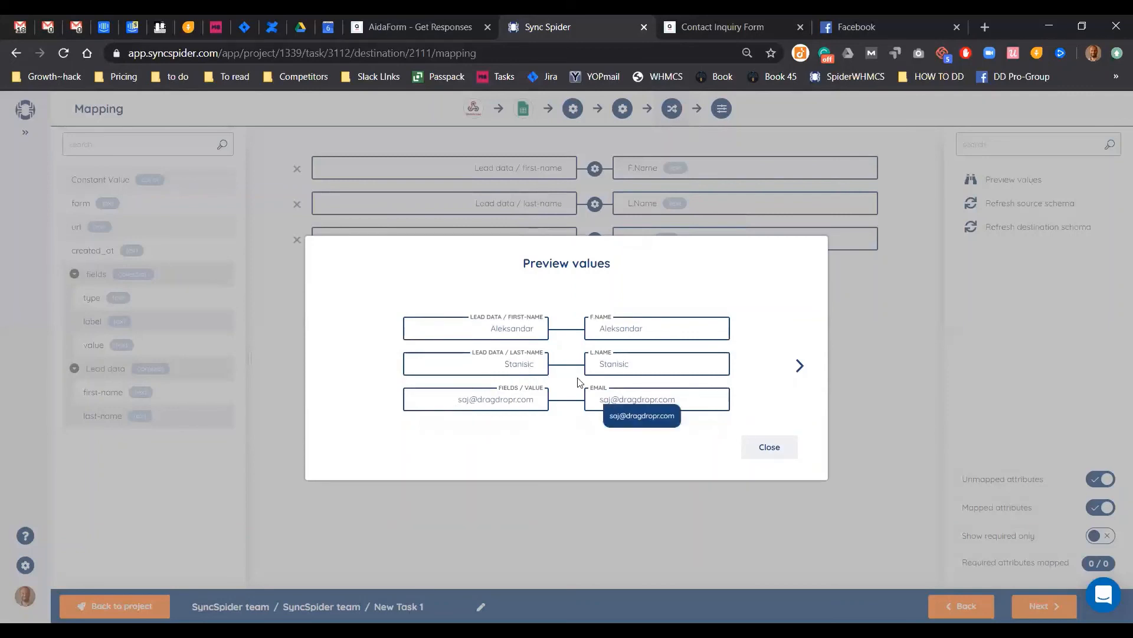
click(778, 451)
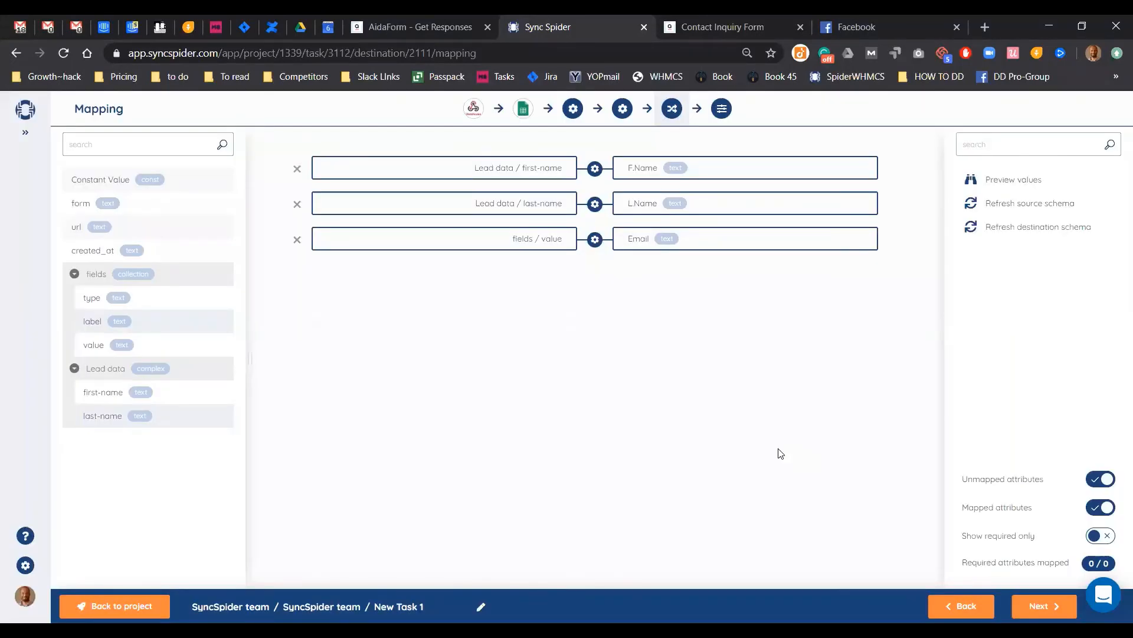